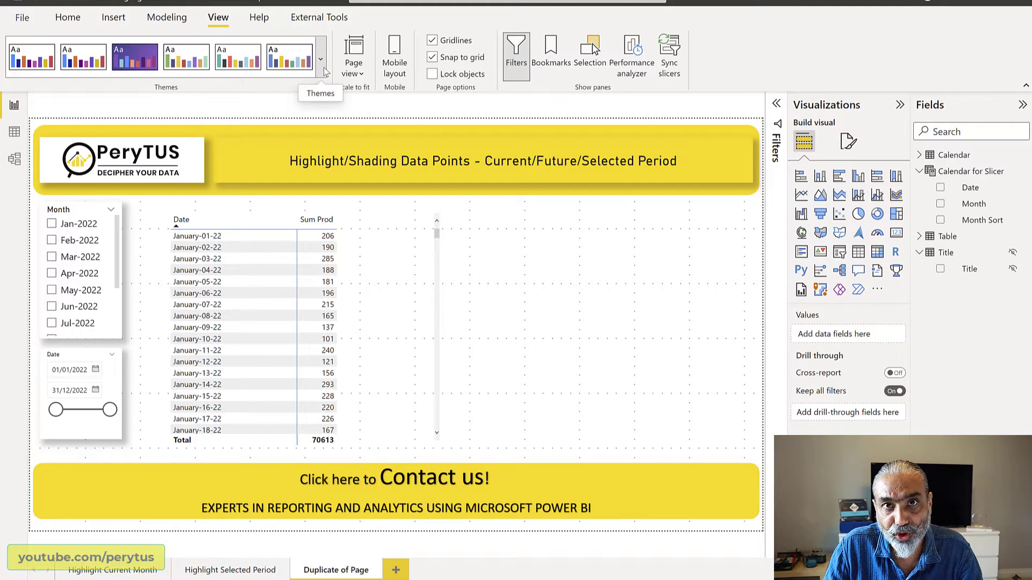
Step: Examine how the Calendar, Table and Calendar for Slicer tables are related in the data model, and return to the report
{"action": "left_click", "coordinate": [14, 160]}
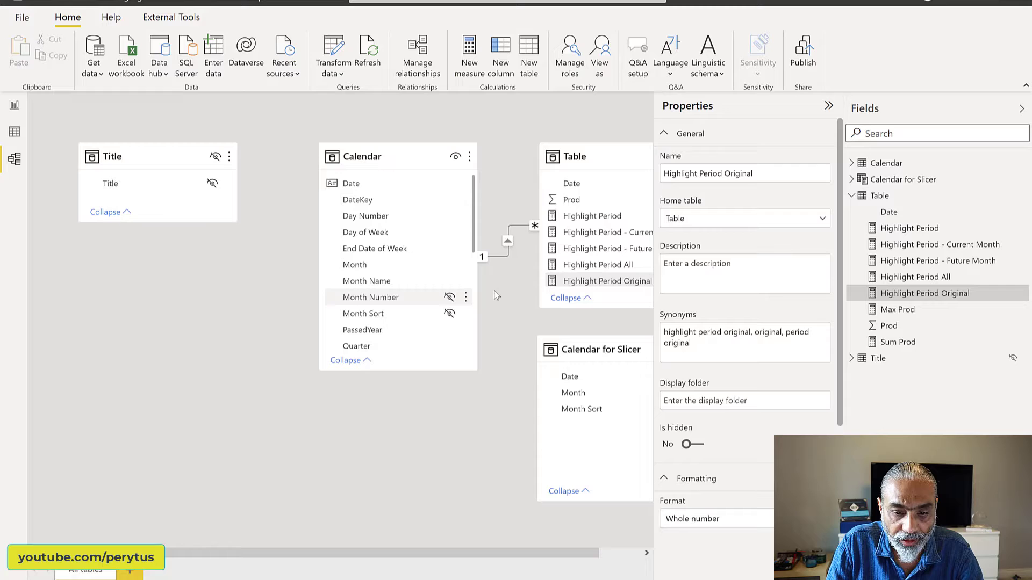
{"action": "left_click_drag", "start_coordinate": [446, 550], "coordinate": [490, 550]}
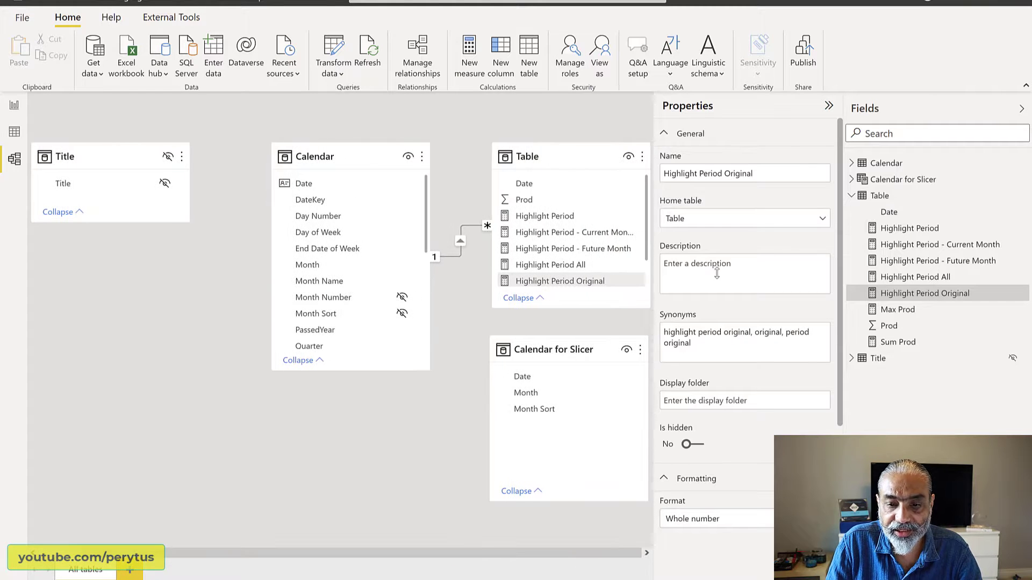
{"action": "left_click", "coordinate": [828, 105]}
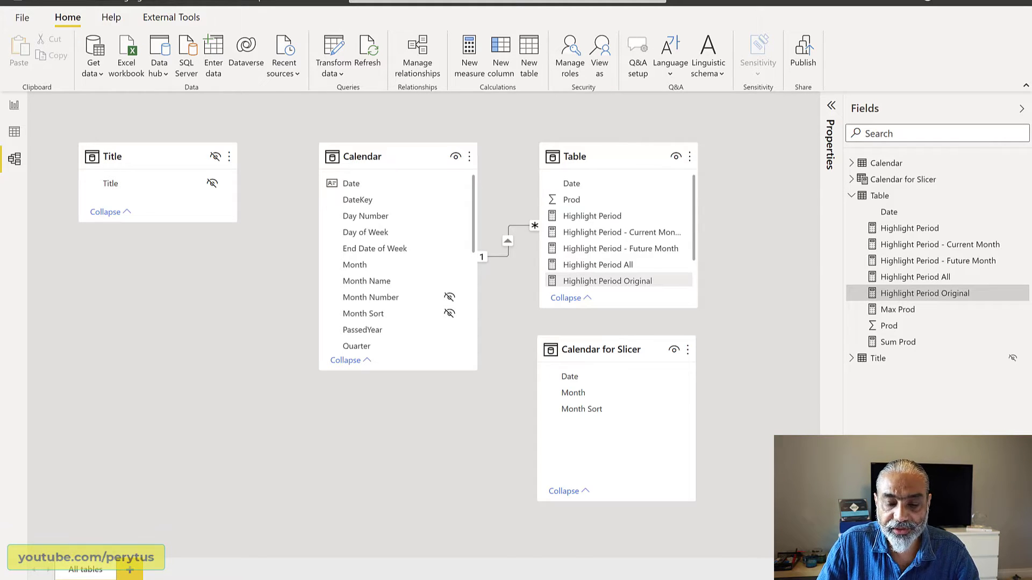
{"action": "left_click", "coordinate": [14, 117]}
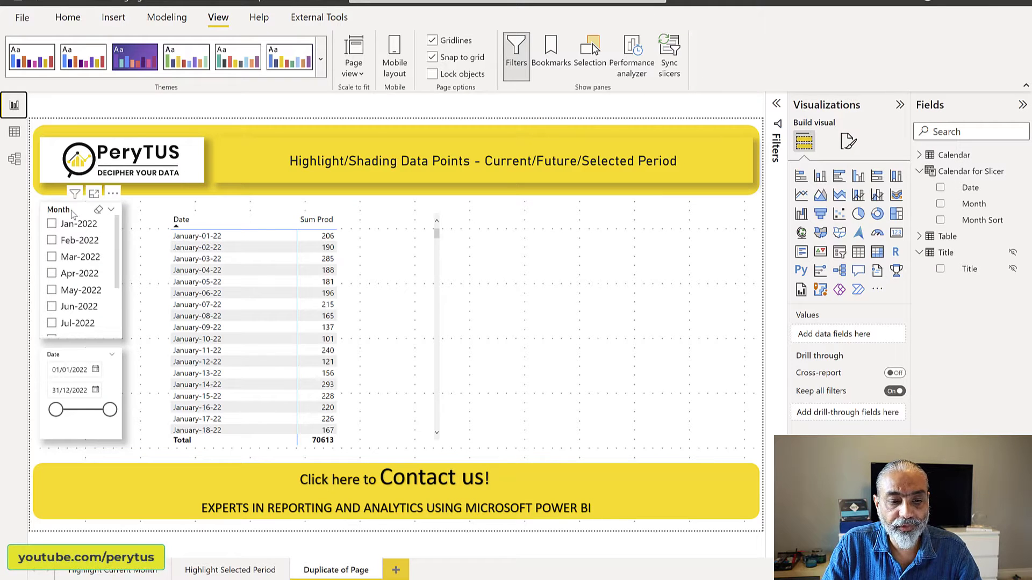
Step: Check which fields feed the Month slicer, Date slicer and production matrix, and view the chart on the Highlight Current Month page
{"action": "left_click", "coordinate": [73, 214]}
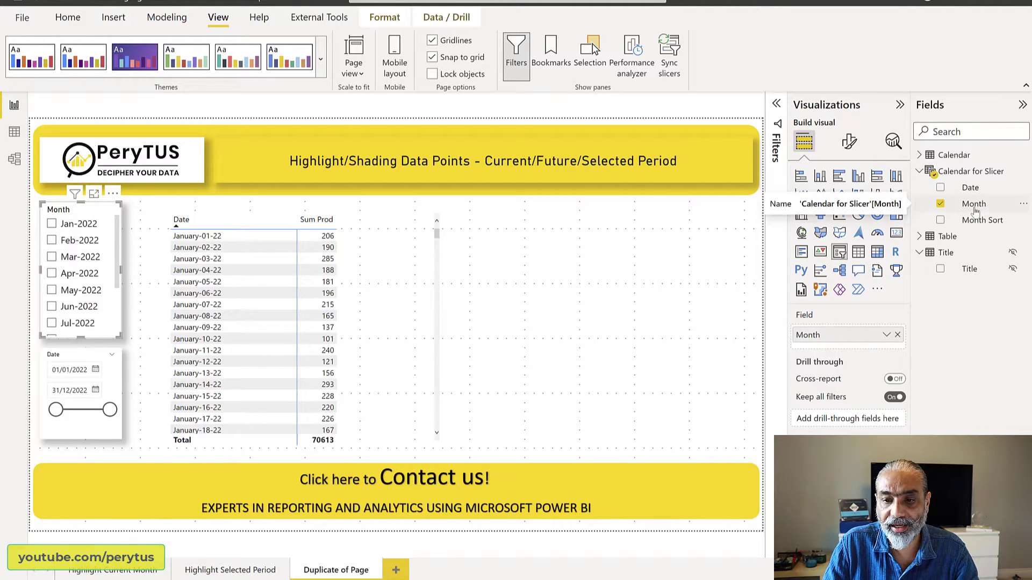
{"action": "left_click", "coordinate": [54, 357]}
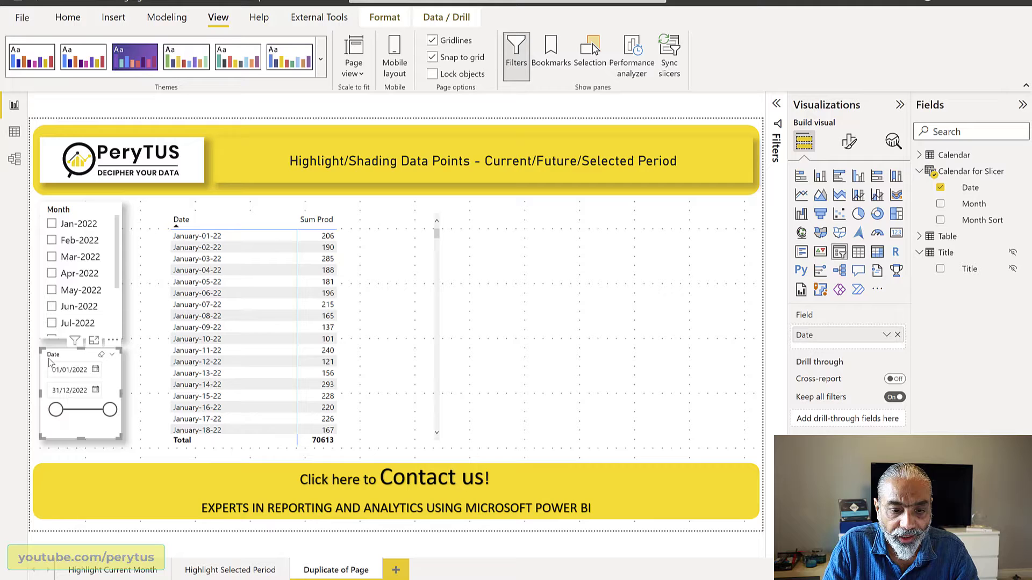
{"action": "left_click", "coordinate": [378, 338]}
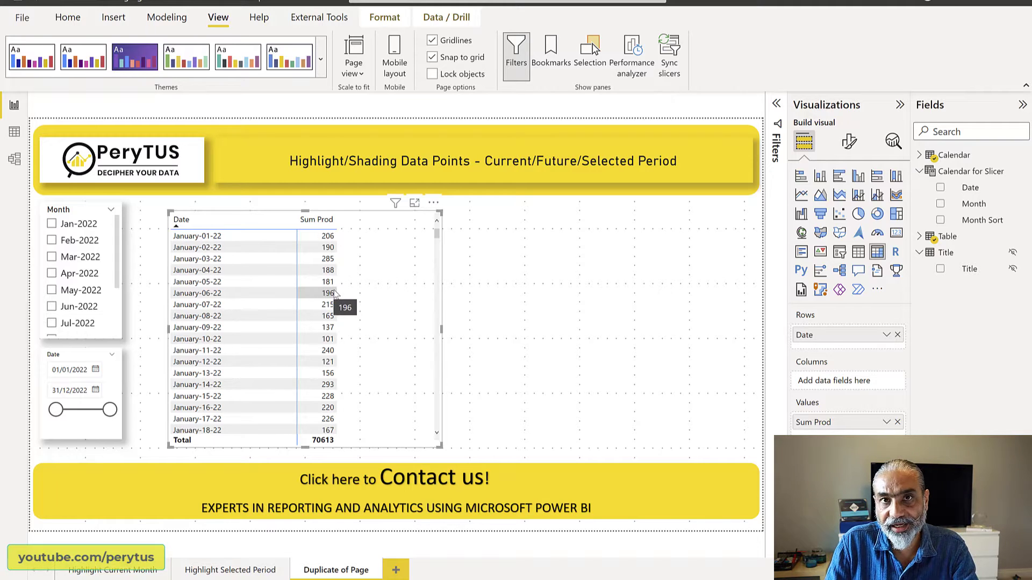
{"action": "left_click", "coordinate": [113, 570]}
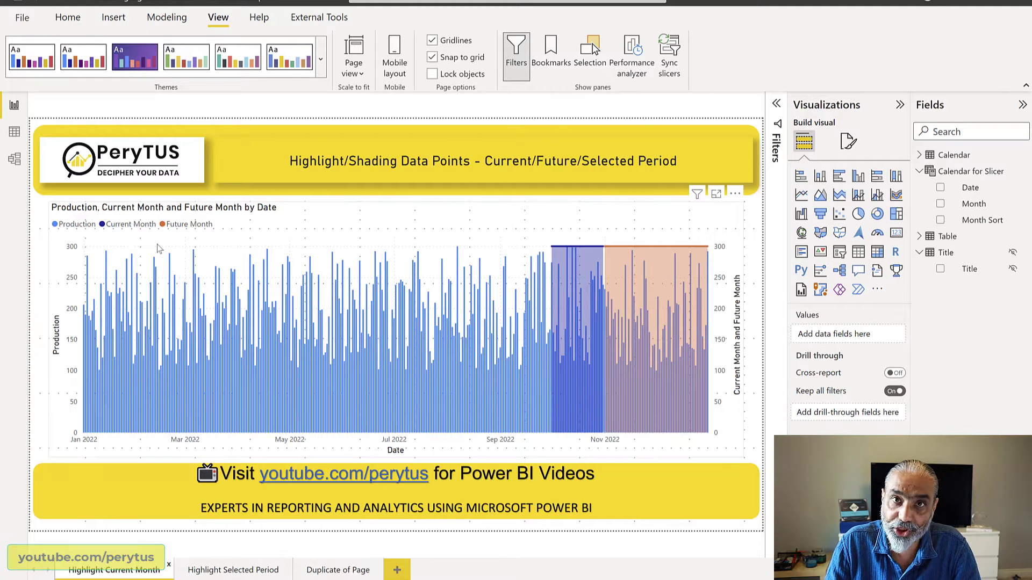
{"action": "left_click", "coordinate": [319, 575]}
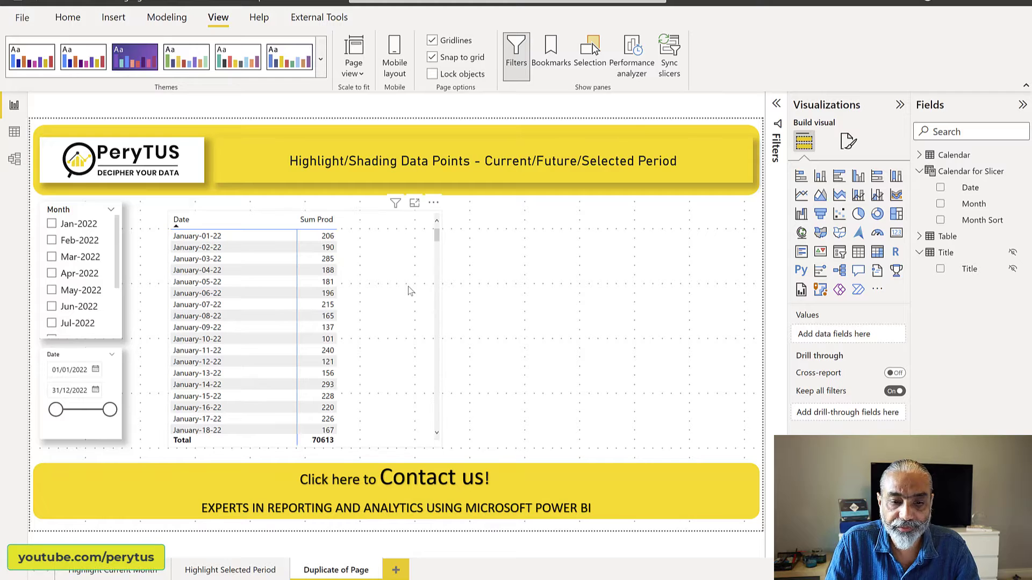
Step: Create a new measure in the Table table named Highlight Selected Period
{"action": "left_click_drag", "start_coordinate": [408, 286], "coordinate": [412, 285]}
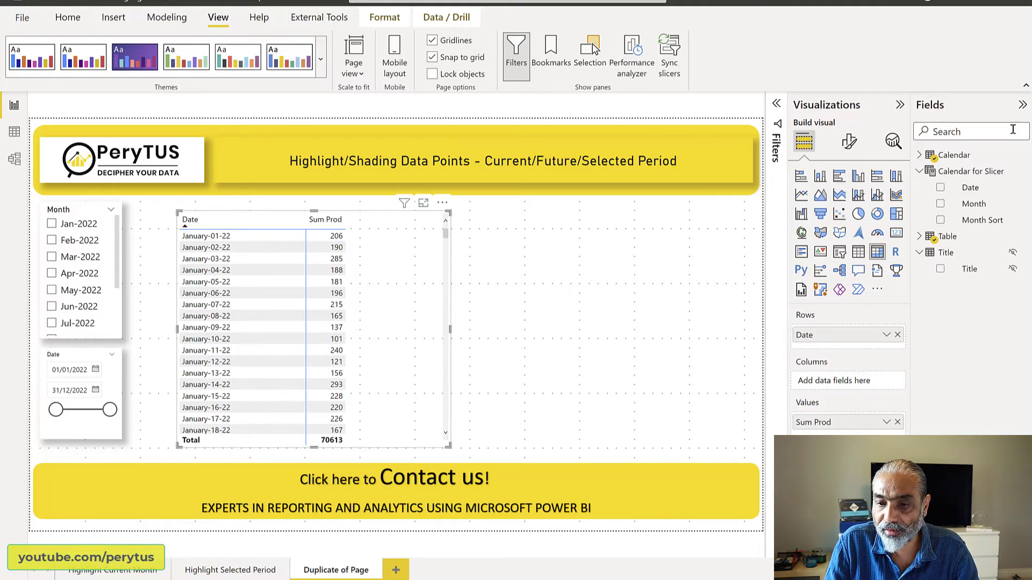
{"action": "right_click", "coordinate": [947, 237]}
{"action": "left_click", "coordinate": [967, 246]}
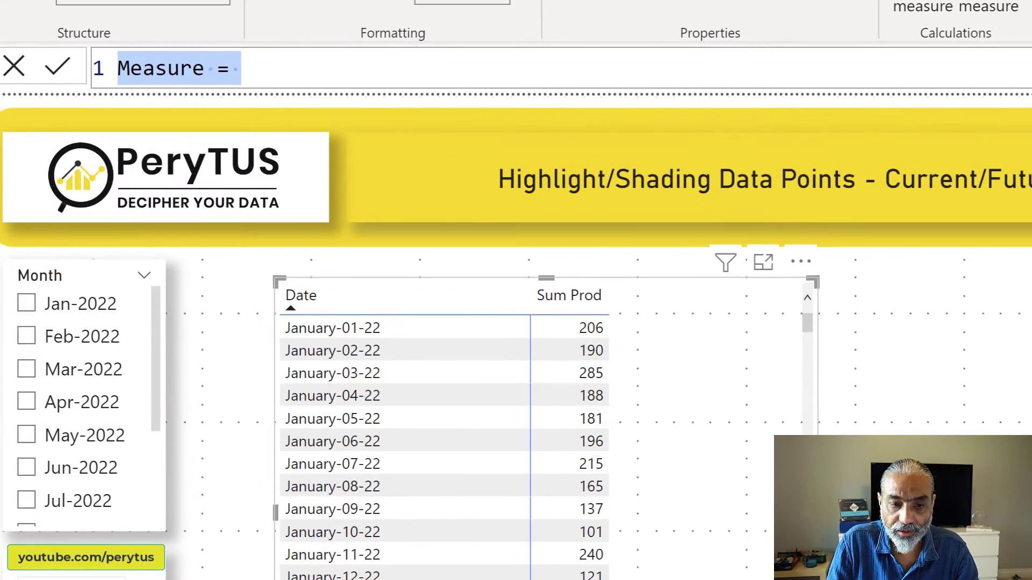
{"action": "type", "text": "Highlight"}
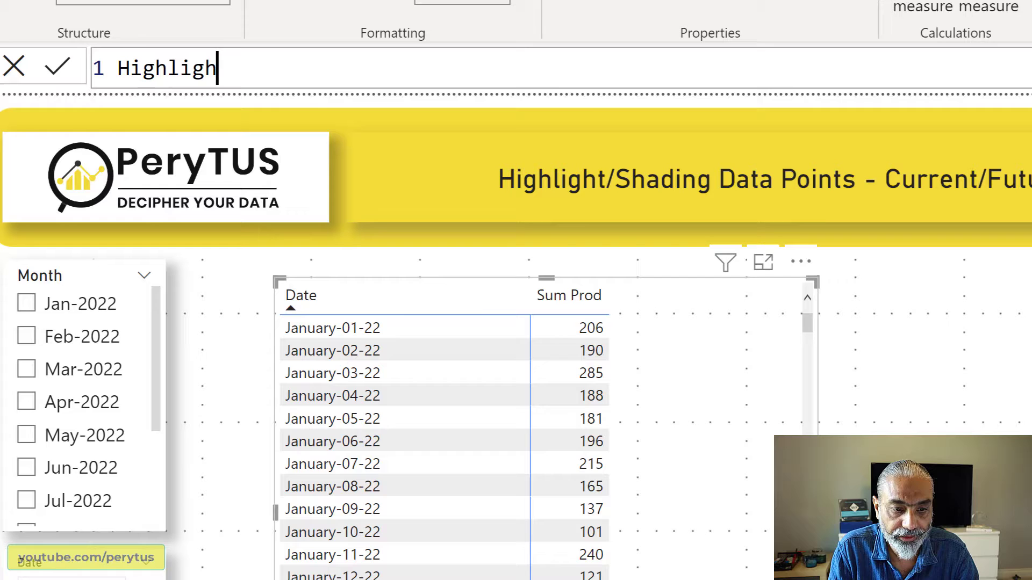
{"action": "key", "text": "BackSpace"}
{"action": "type", "text": "t Selected Peripd"}
{"action": "key", "text": "BackSpace"}
{"action": "key", "text": "BackSpace"}
{"action": "type", "text": "od ="}
{"action": "key", "text": "shift+Return"}
{"action": "key", "text": "shift+Return"}
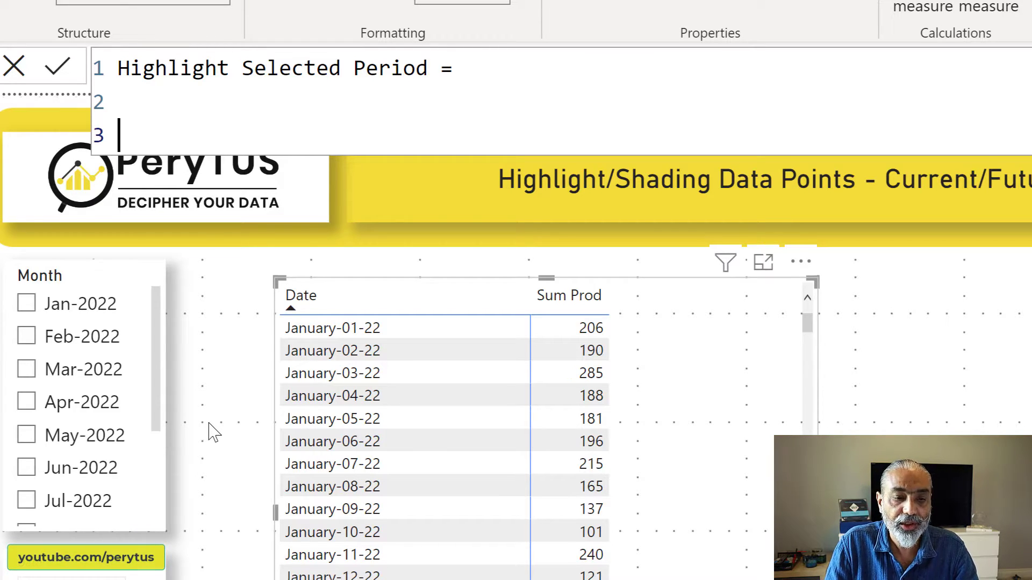
Step: Start the measure's formula with an IF function whose condition uses ISFILTERED
{"action": "key", "text": "Up"}
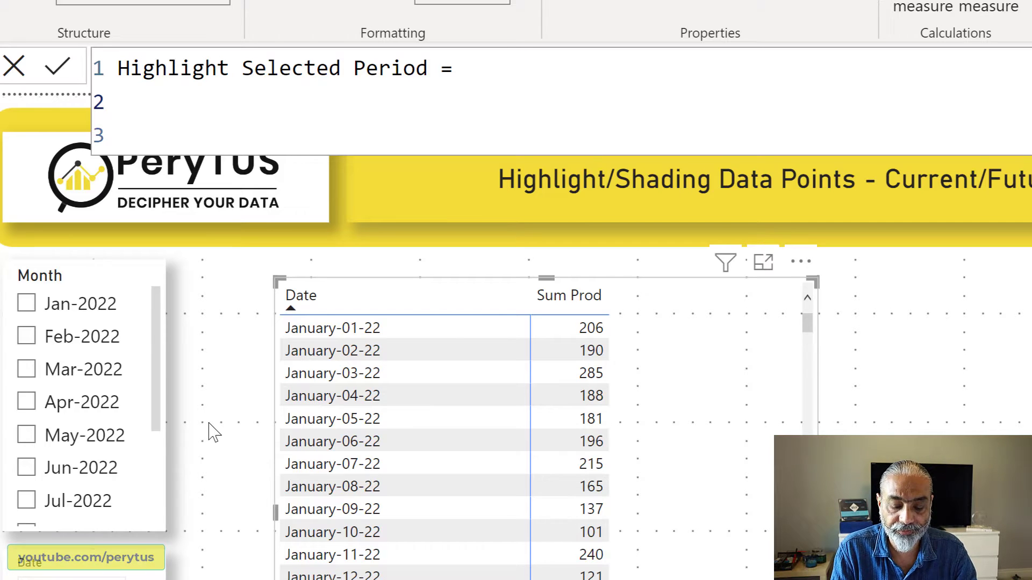
{"action": "type", "text": "IF"}
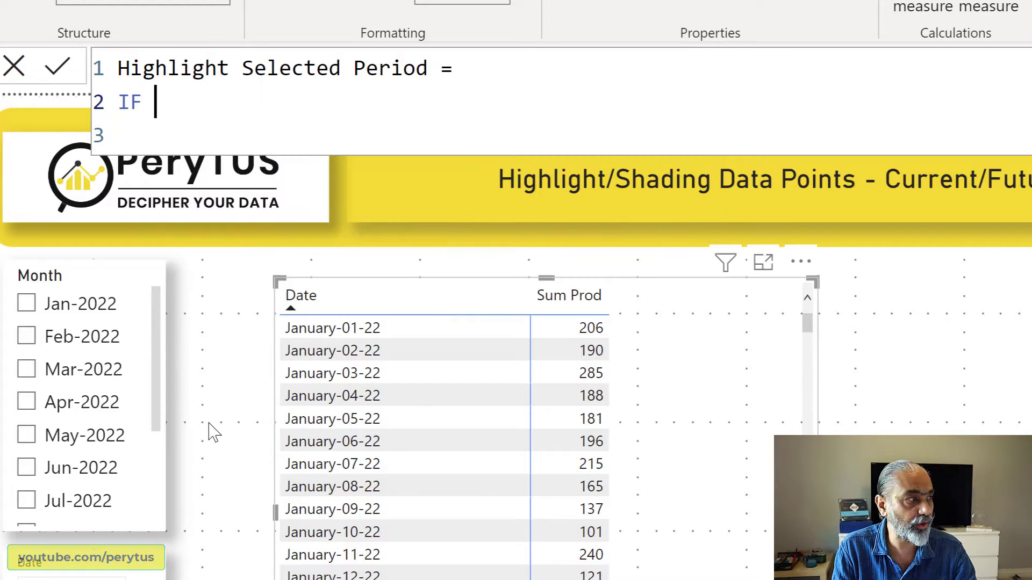
{"action": "type", "text": " * IS"}
{"action": "key", "text": "BackSpace"}
{"action": "key", "text": "BackSpace"}
{"action": "key", "text": "BackSpace"}
{"action": "key", "text": "BackSpace"}
{"action": "type", "text": "("}
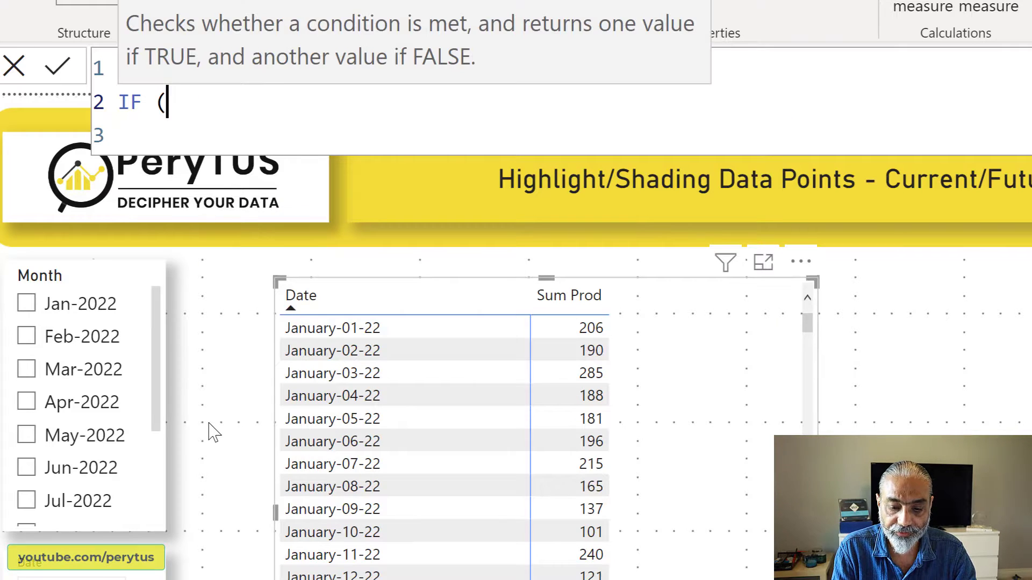
{"action": "type", "text": " ISFILTERED"}
{"action": "key", "text": "BackSpace"}
{"action": "key", "text": "BackSpace"}
{"action": "type", "text": "ED ( "}
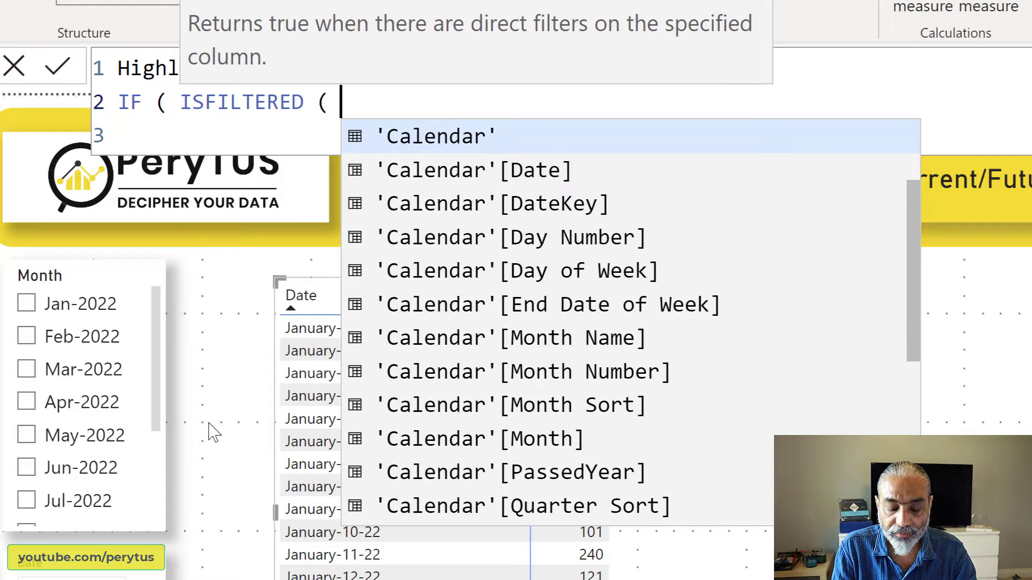
Step: Make ISFILTERED test the 'Calendar for Slicer' table and close that condition
{"action": "type", "text": "C"}
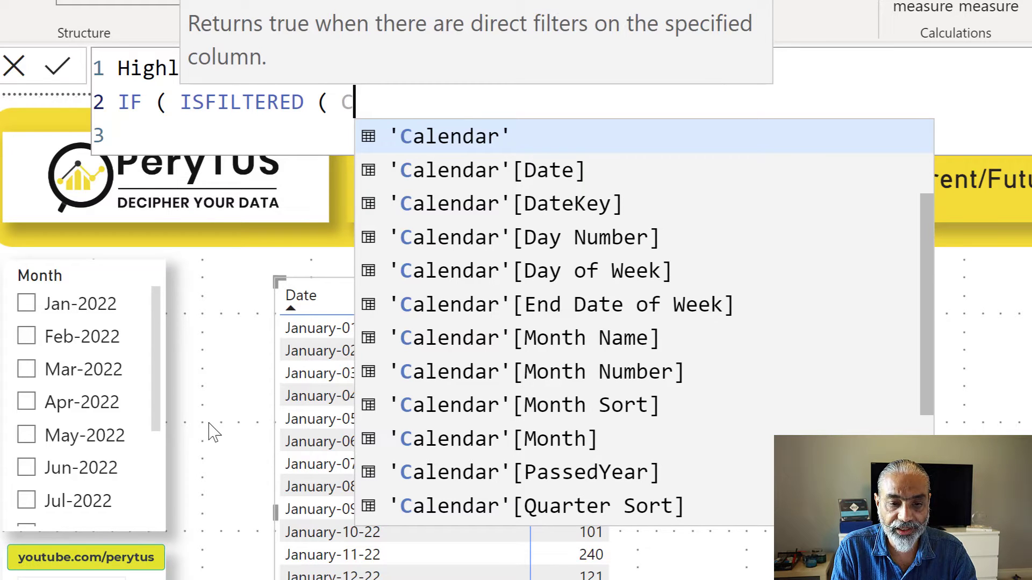
{"action": "type", "text": "alen"}
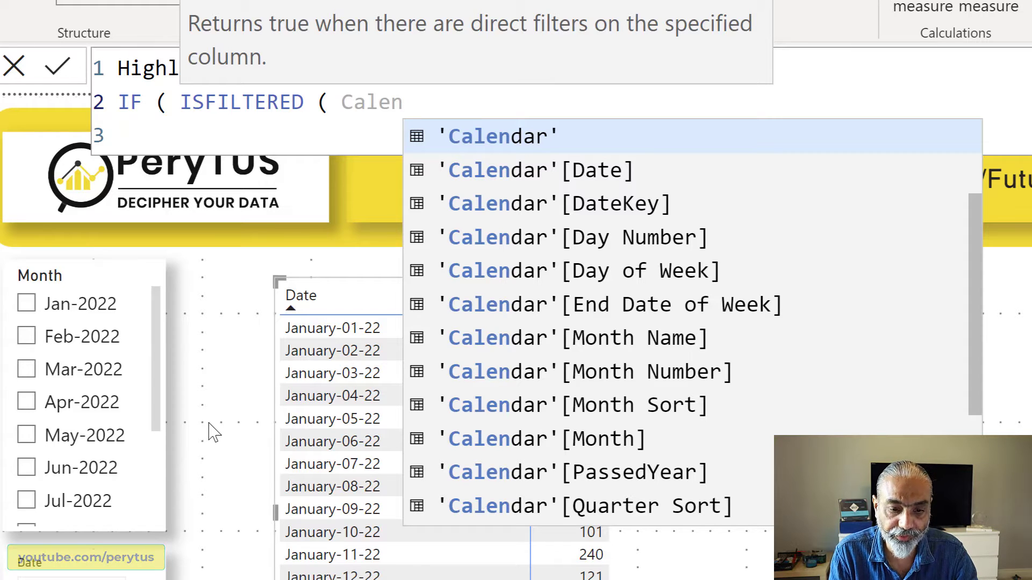
{"action": "type", "text": "dar for"}
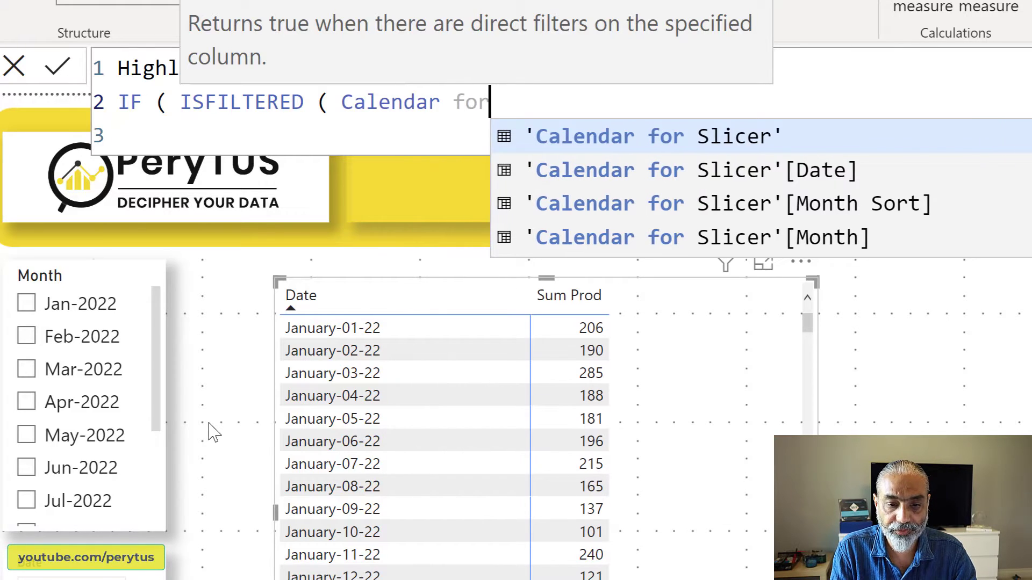
{"action": "key", "text": "Tab"}
{"action": "type", "text": ")"}
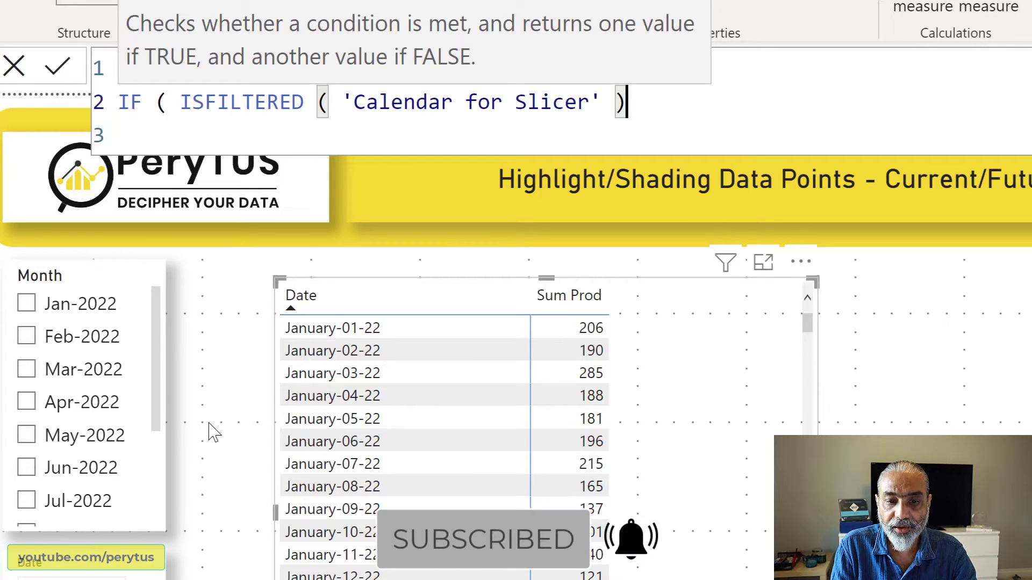
{"action": "type", "text": ","}
{"action": "key", "text": "shift+Return"}
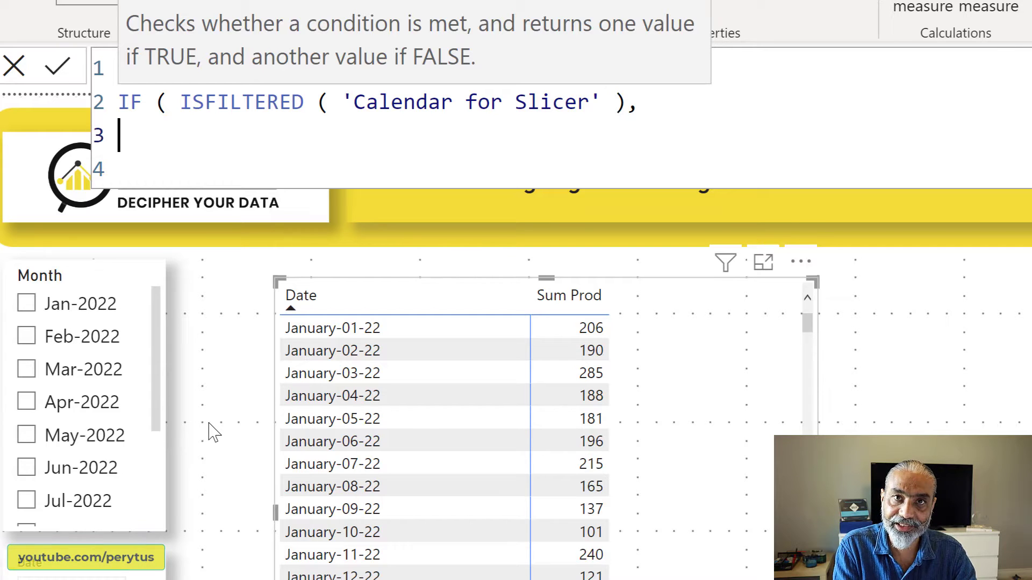
Step: Return 1 when the condition is true, without an else value, and commit the measure
{"action": "type", "text": "1,"}
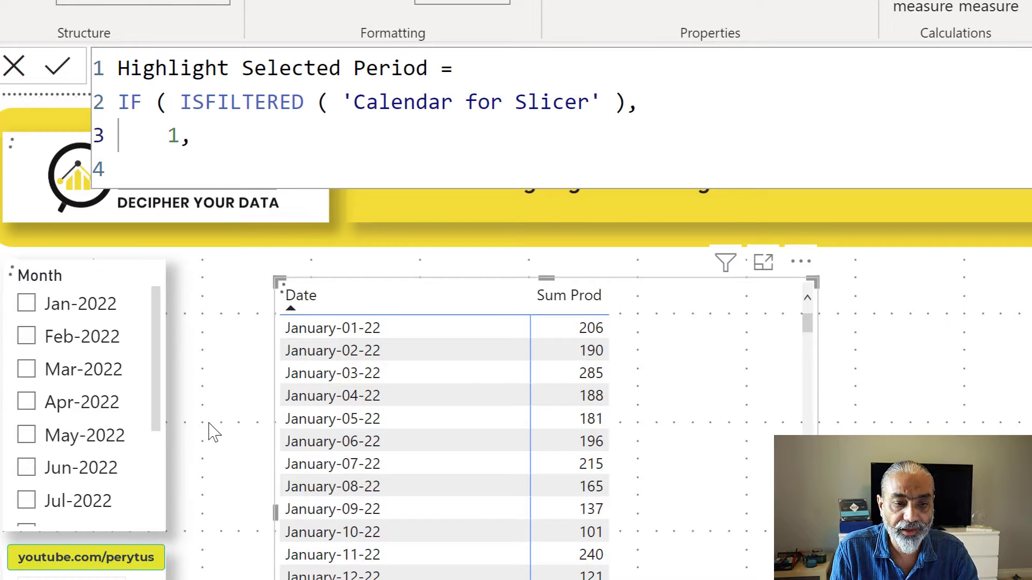
{"action": "type", "text": ")"}
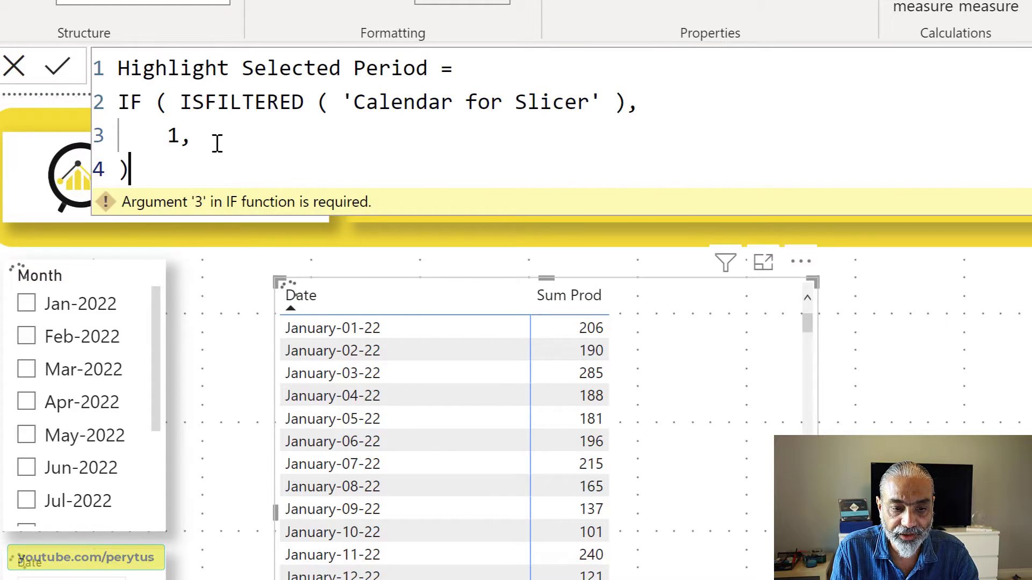
{"action": "left_click", "coordinate": [217, 143]}
{"action": "key", "text": "BackSpace"}
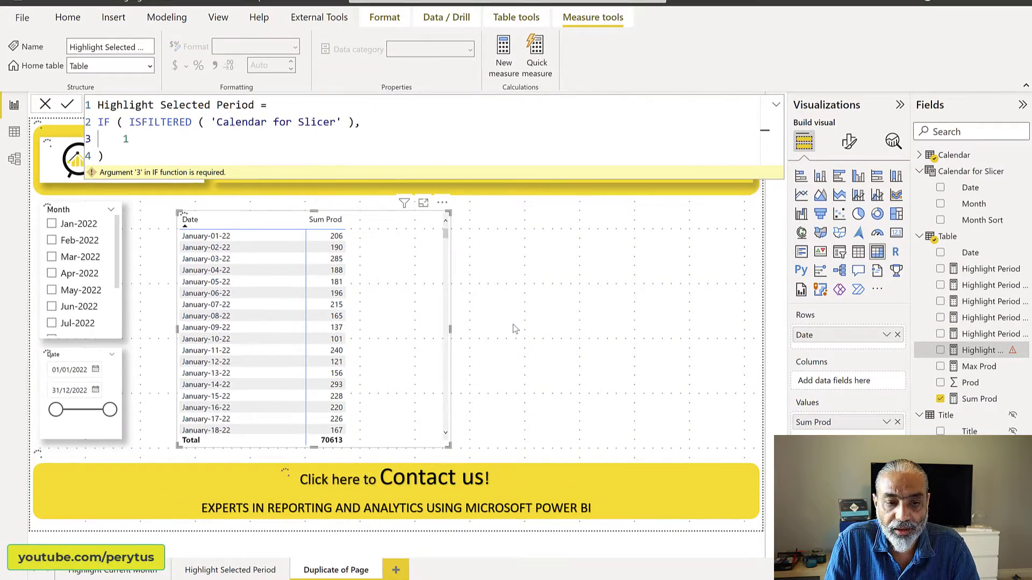
{"action": "key", "text": "Return"}
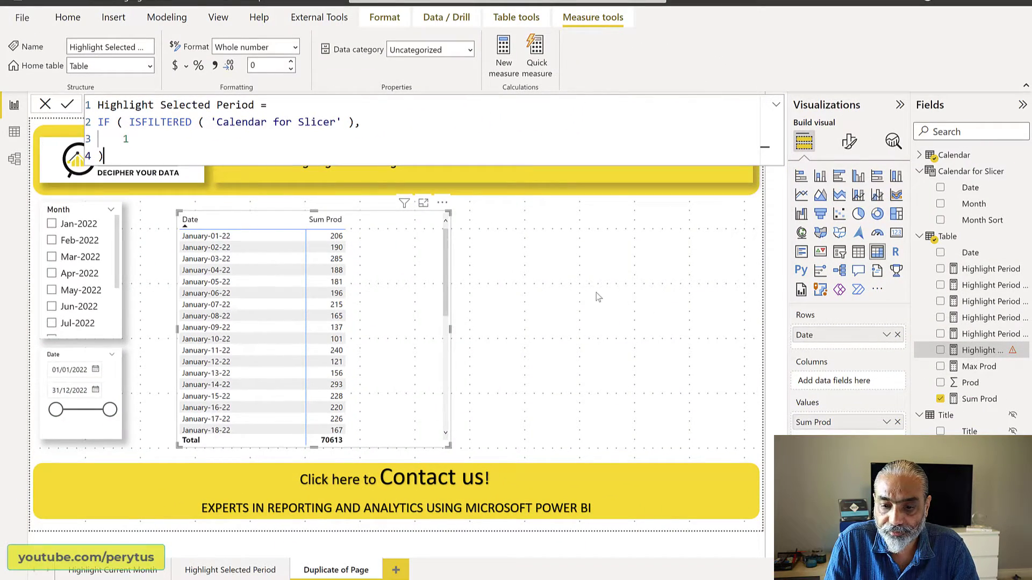
Step: Show the Highlight Selected Period measure in a card visual beside the matrix and reduce the card's height
{"action": "mouse_move", "coordinate": [986, 352]}
{"action": "left_mouse_down"}
{"action": "mouse_move", "coordinate": [672, 317]}
{"action": "mouse_move", "coordinate": [591, 285]}
{"action": "left_mouse_up"}
{"action": "left_click", "coordinate": [896, 233]}
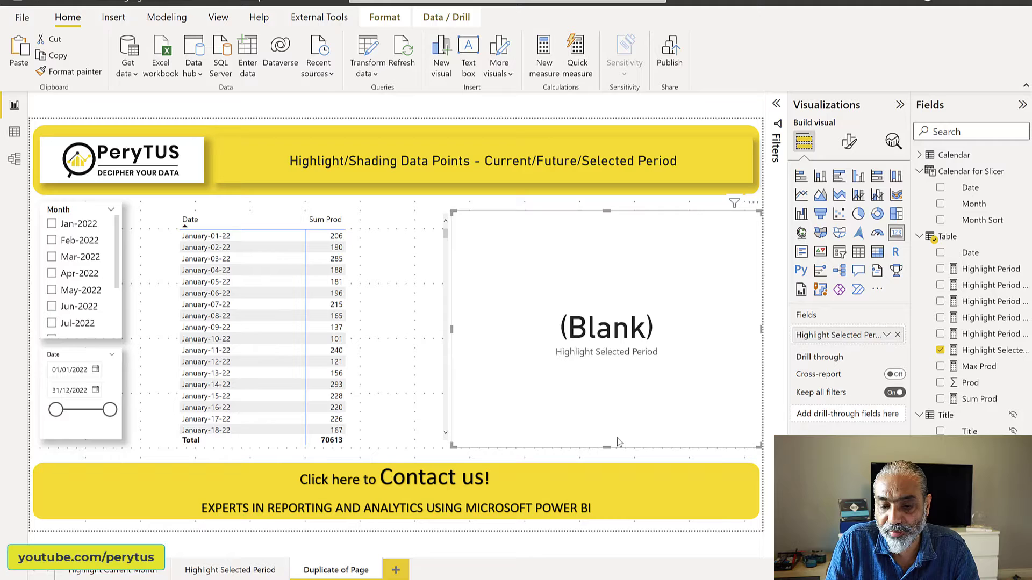
{"action": "left_click_drag", "start_coordinate": [611, 445], "coordinate": [612, 337]}
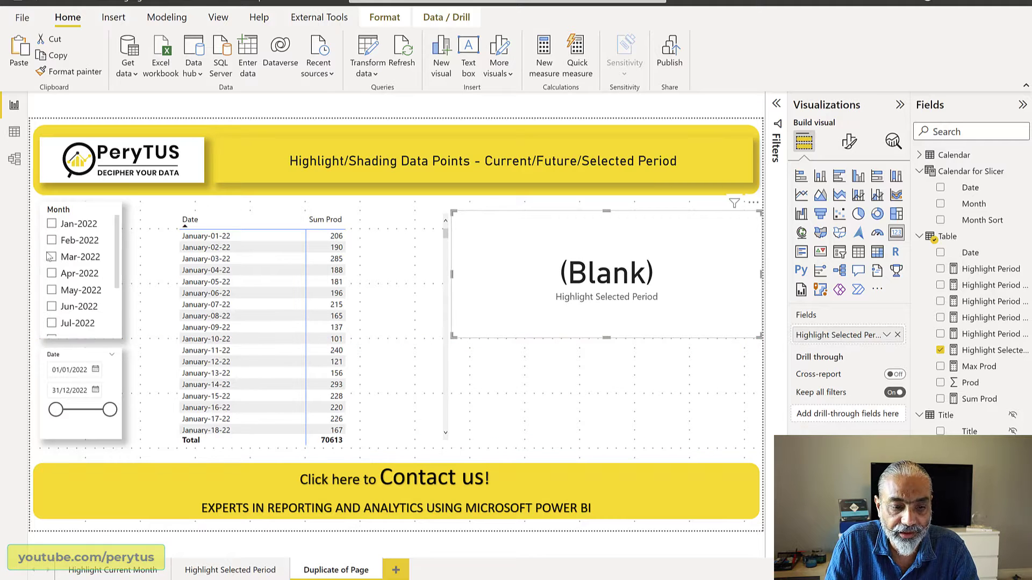
Step: Test the card by selecting and clearing Feb-2022 in the Month slicer, and reopen the Highlight Selected Period formula
{"action": "left_click", "coordinate": [63, 244]}
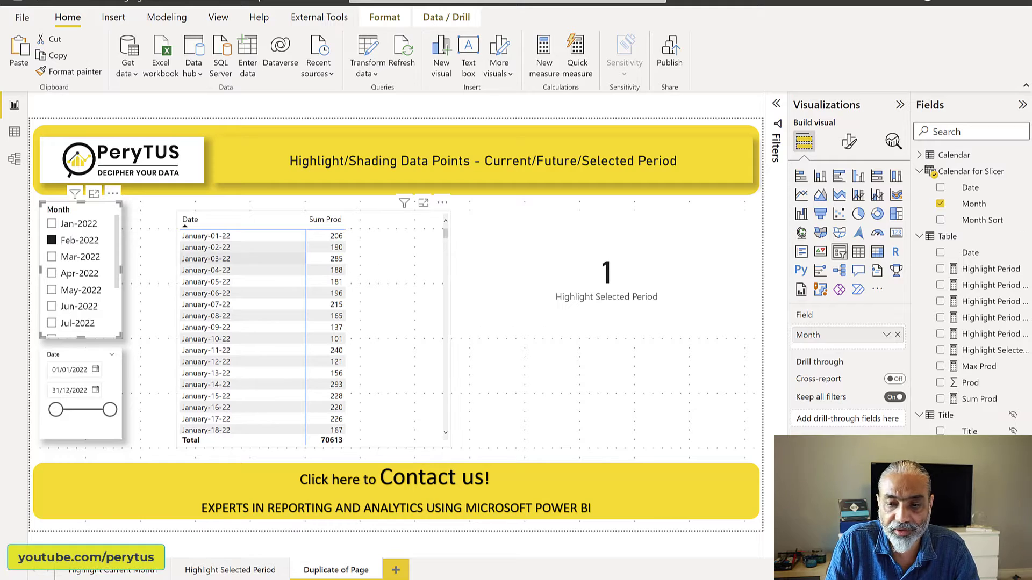
{"action": "left_click", "coordinate": [988, 350]}
{"action": "left_click", "coordinate": [63, 240]}
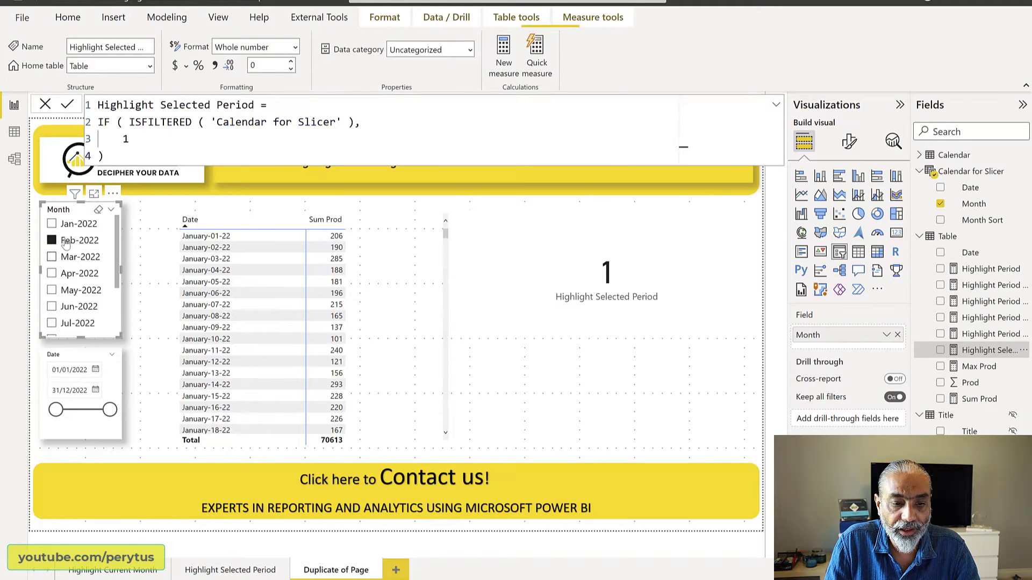
Step: Replace the returned 1 with a nested IF whose condition starts with MAX ( 'Calendar'[Date] )
{"action": "key", "text": "End"}
{"action": "key", "text": "BackSpace"}
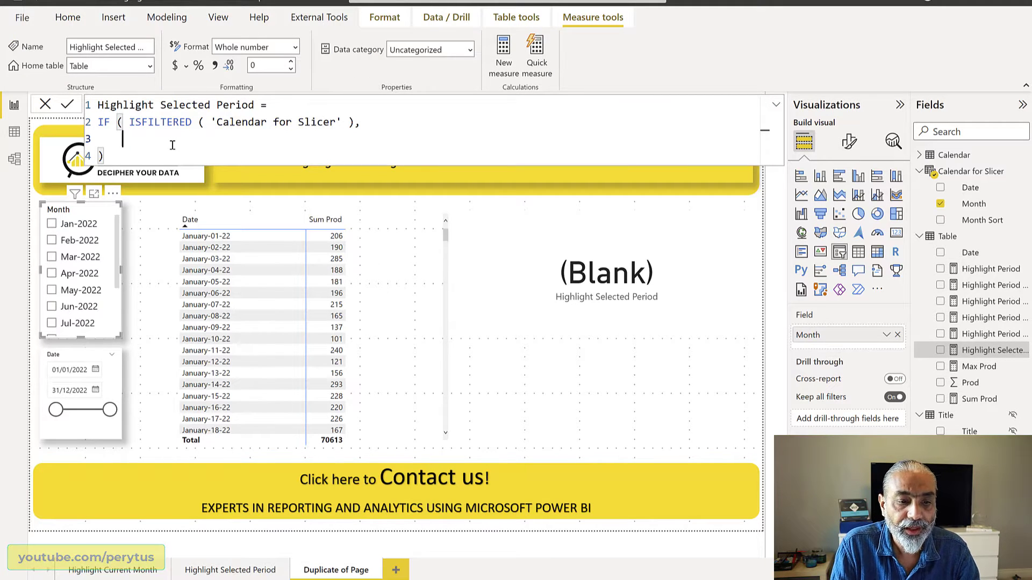
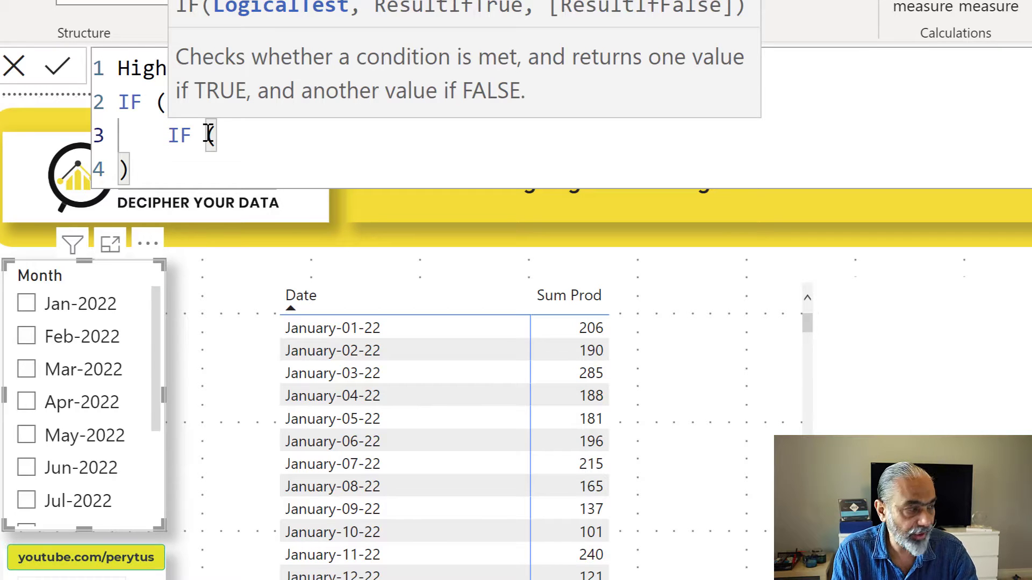
{"action": "type", "text": "MAX ( 'C"}
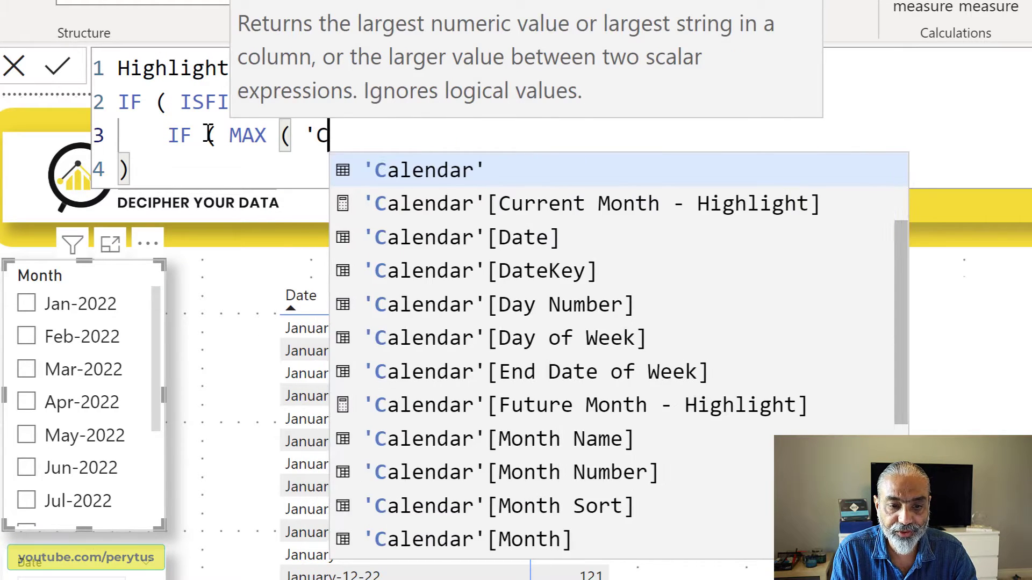
{"action": "type", "text": "alendar'[Date"}
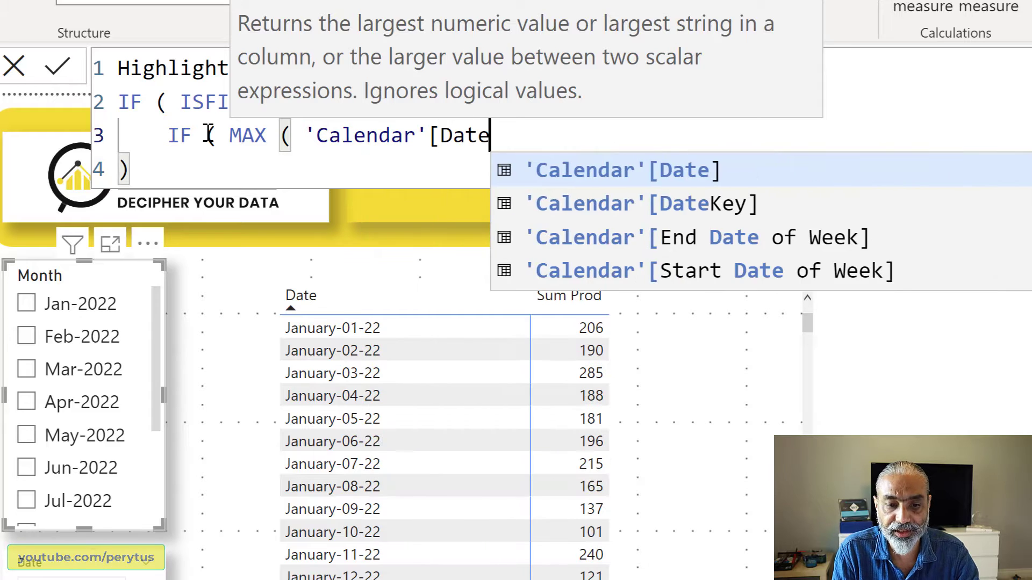
{"action": "type", "text": "] )"}
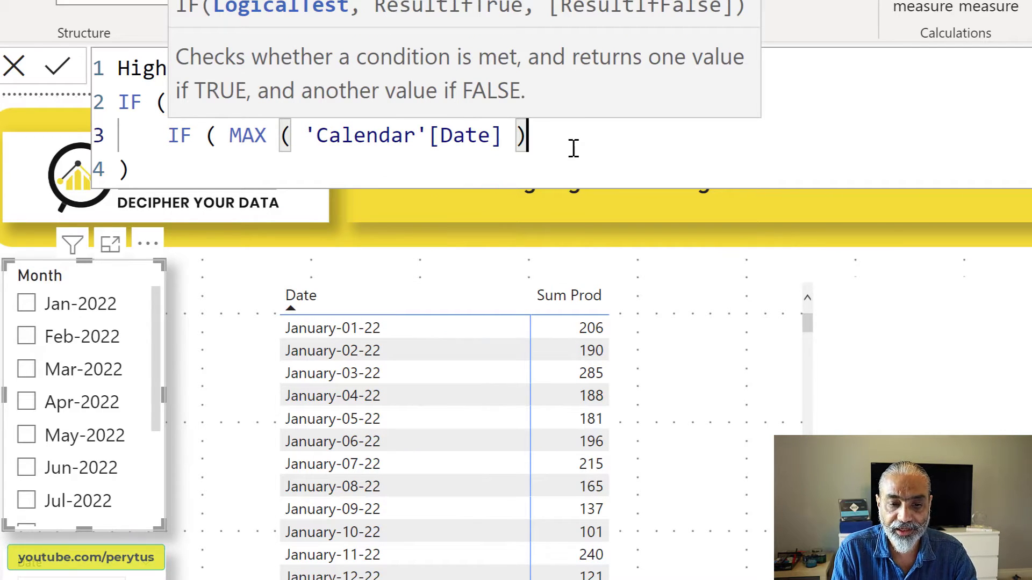
Step: Complete the nested condition by testing for membership IN VALUES ( 'Calendar for Slicer'[Date] )
{"action": "type", "text": " IN VALUE"}
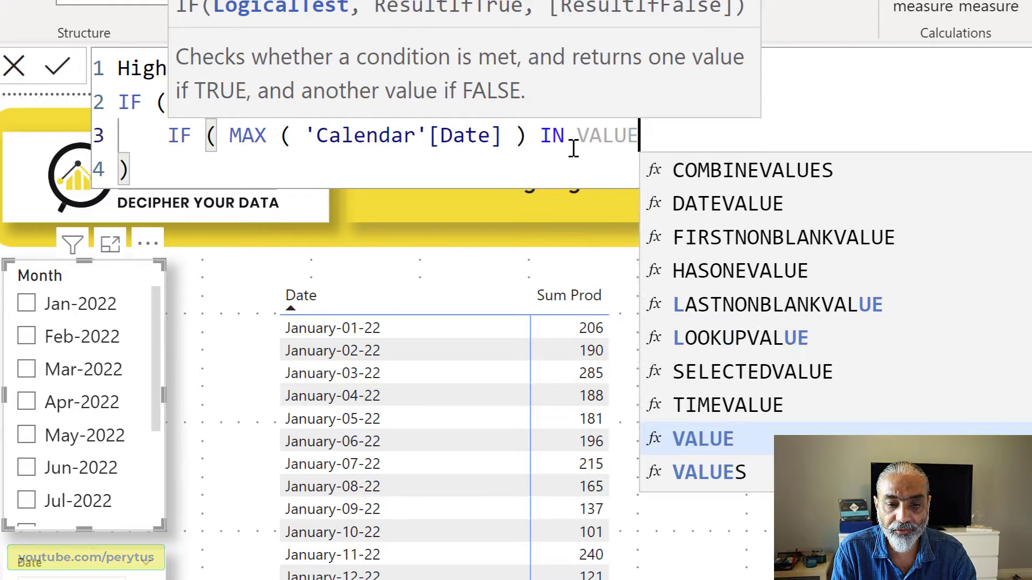
{"action": "type", "text": "S ("}
{"action": "type", "text": " 'Cal"}
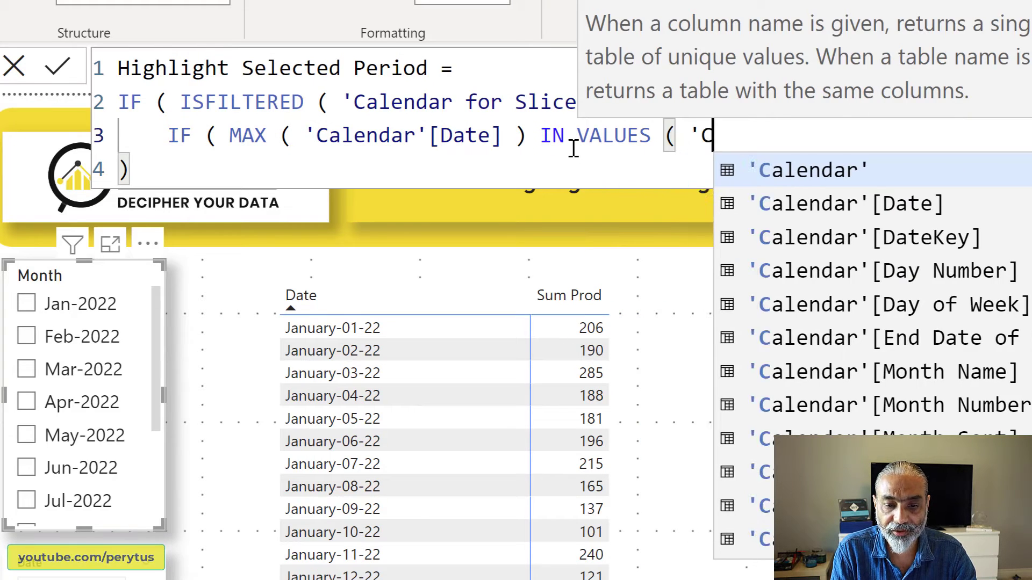
{"action": "key", "text": "BackSpace"}
{"action": "key", "text": "BackSpace"}
{"action": "key", "text": "BackSpace"}
{"action": "key", "text": "BackSpace"}
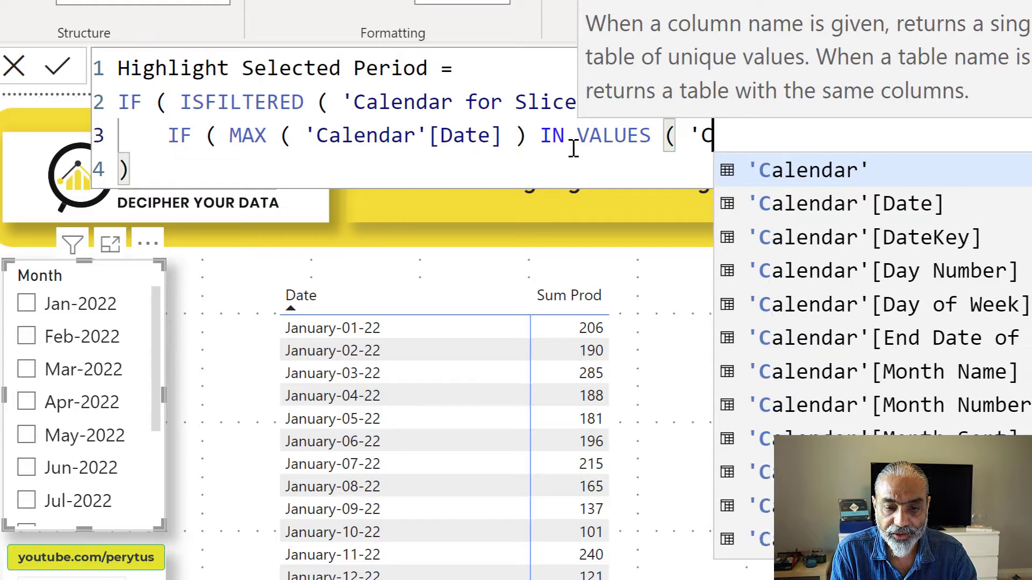
{"action": "type", "text": "date"}
{"action": "key", "text": "Up"}
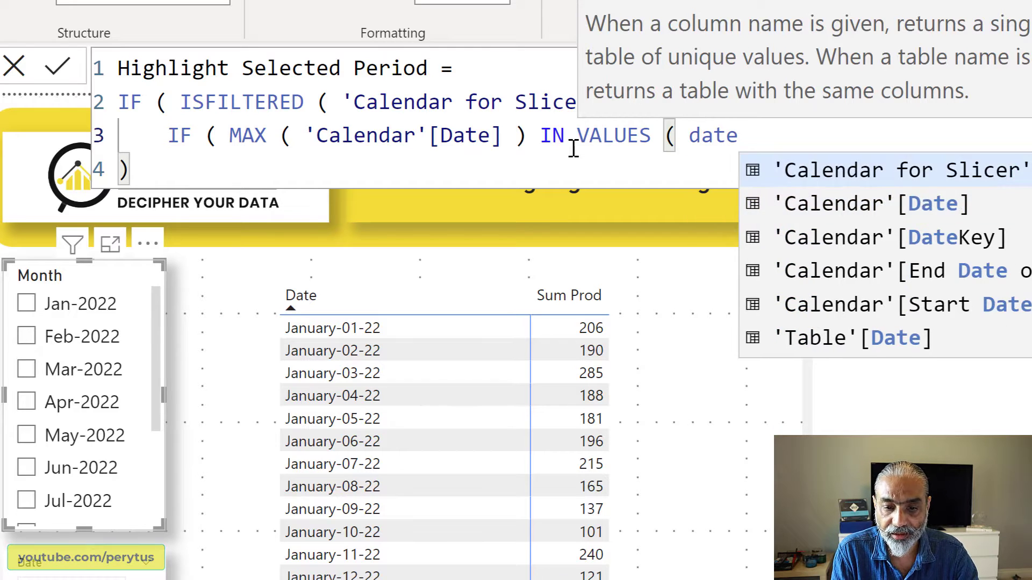
{"action": "key", "text": "Tab"}
{"action": "type", "text": "),"}
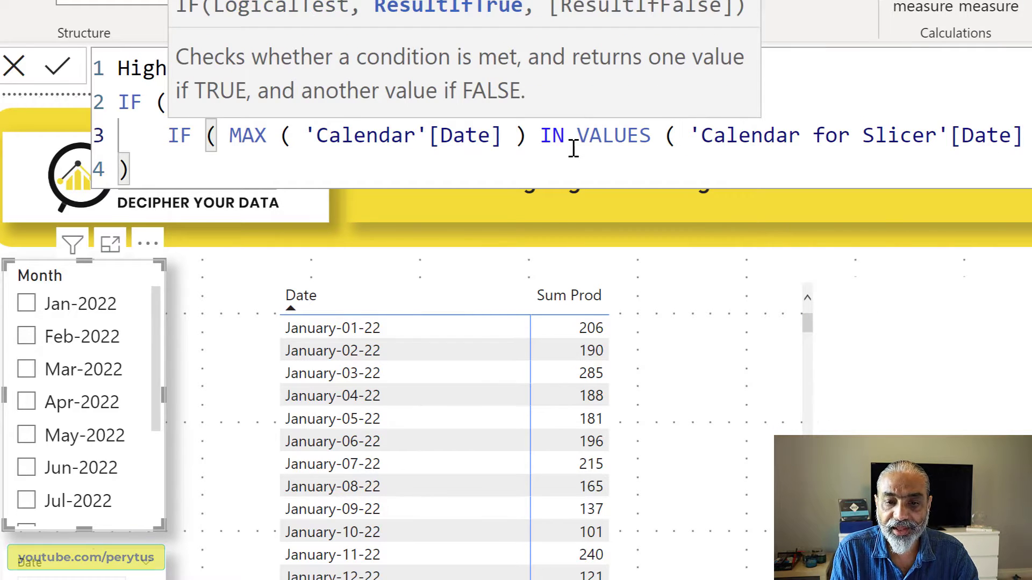
Step: Return 1 from the nested IF on its own line, close it and commit the measure
{"action": "key", "text": "shift+Return"}
{"action": "key", "text": "Tab"}
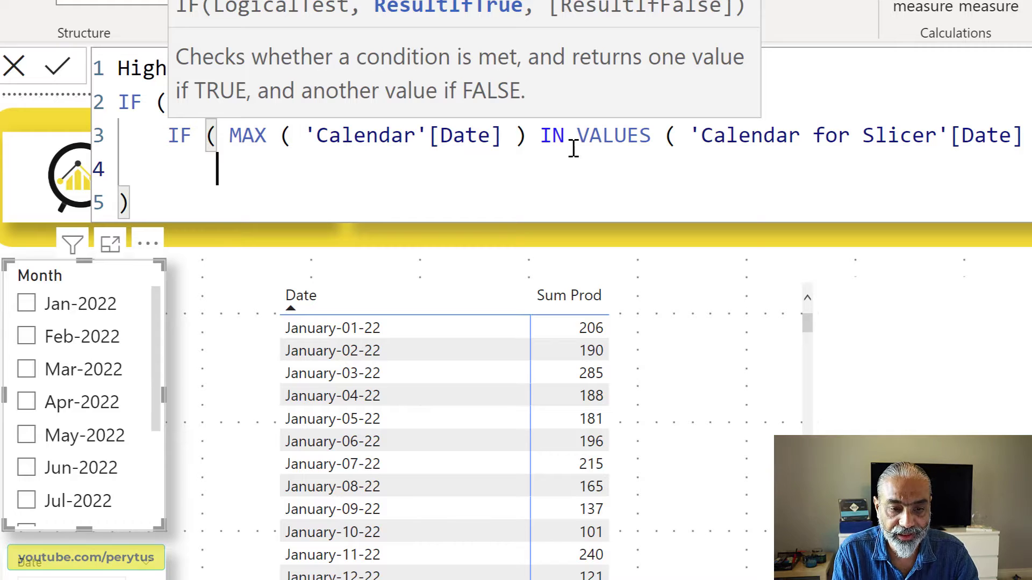
{"action": "type", "text": "1"}
{"action": "key", "text": "Return"}
{"action": "type", "text": ")"}
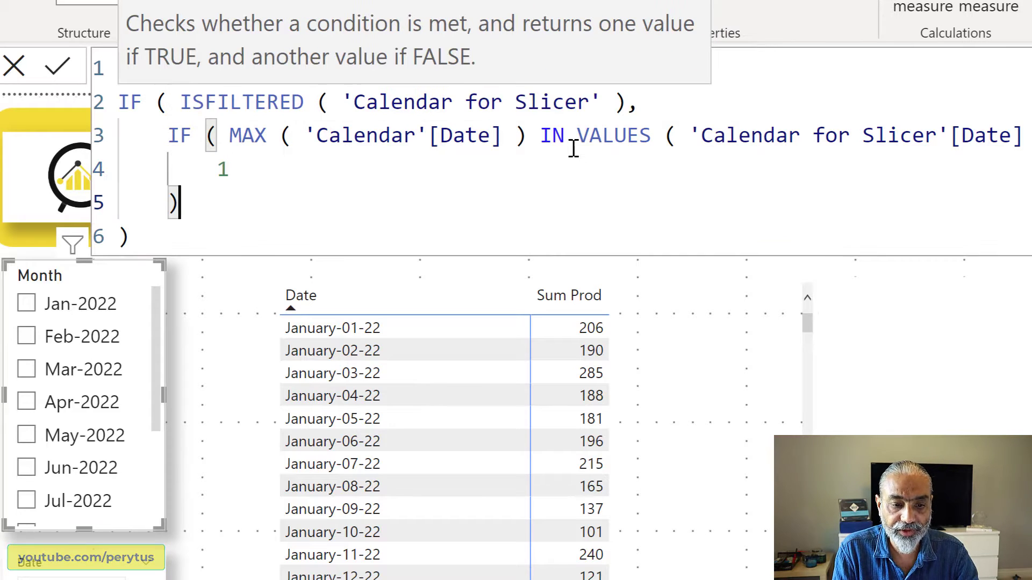
{"action": "key", "text": "Return"}
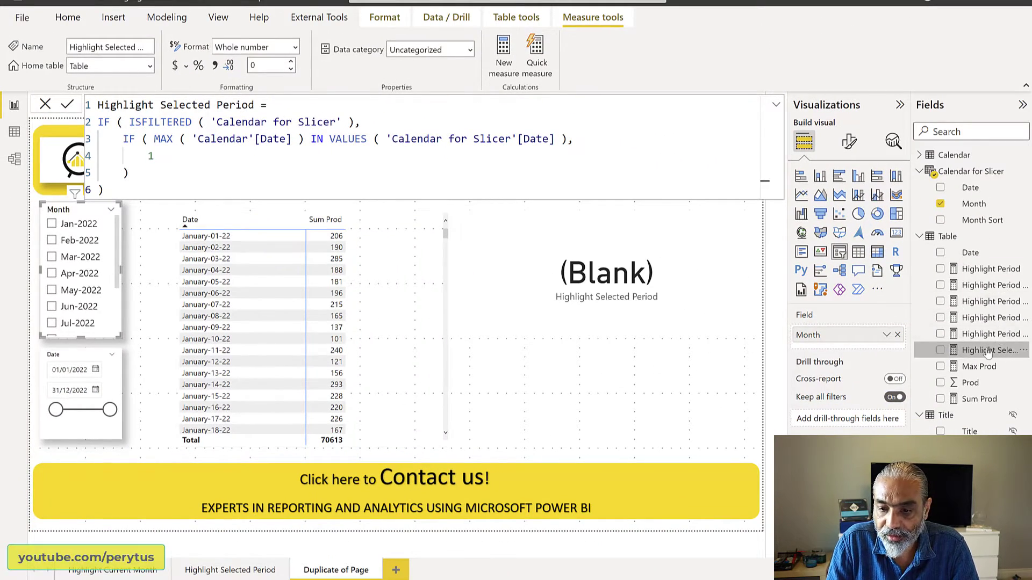
Step: Add the Highlight Selected Period measure to the matrix and delete the card visual beside it
{"action": "left_click_drag", "start_coordinate": [988, 351], "coordinate": [391, 317]}
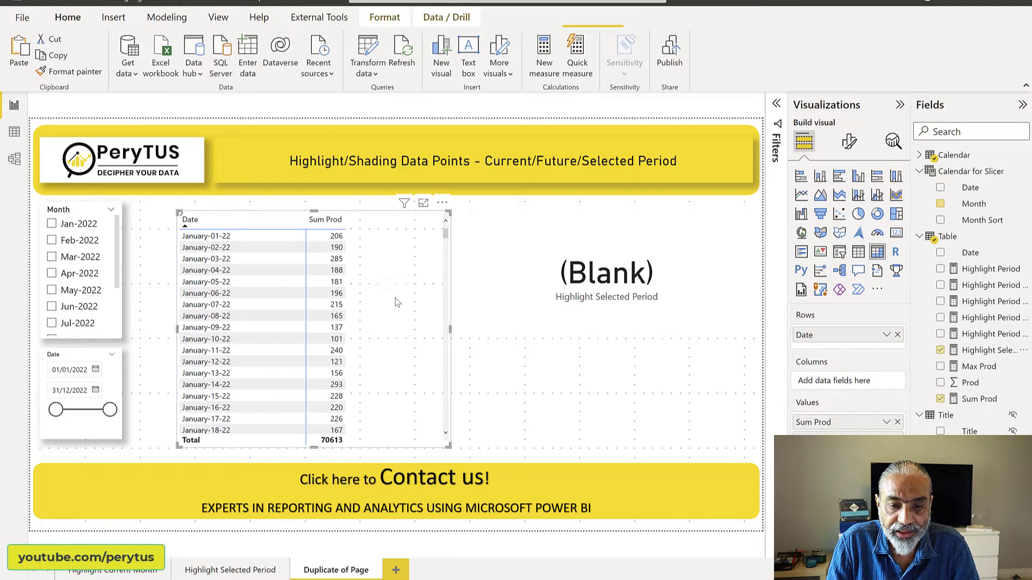
{"action": "left_click", "coordinate": [512, 316]}
{"action": "key", "text": "Delete"}
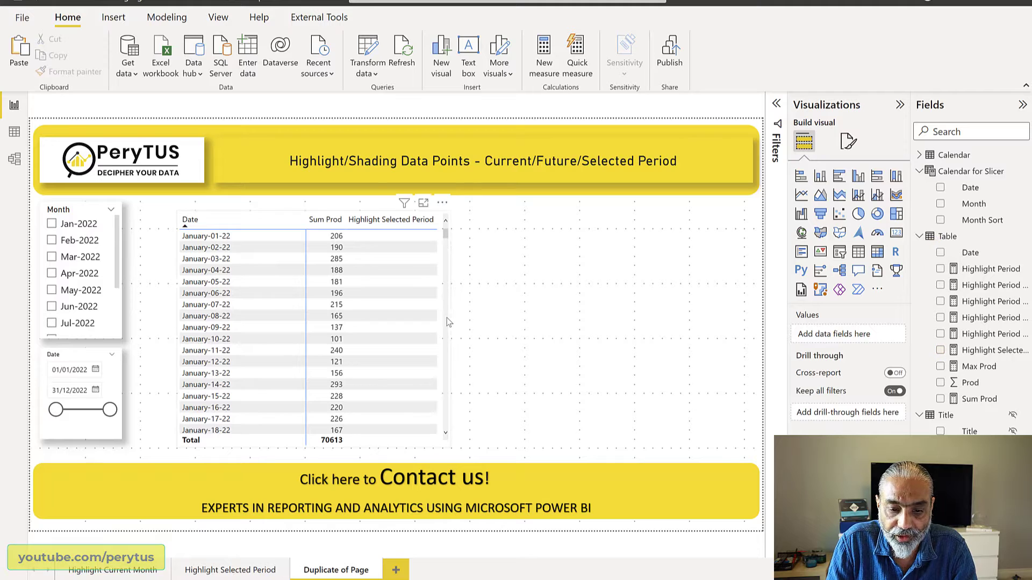
Step: Widen the matrix and check its Highlight Selected Period column with no month selected
{"action": "left_click", "coordinate": [446, 317]}
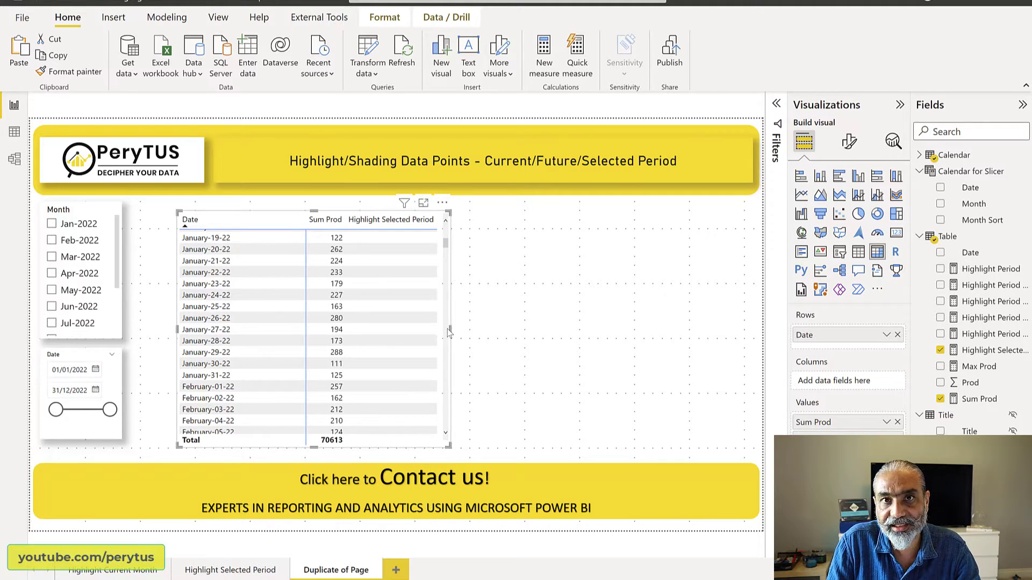
{"action": "left_click_drag", "start_coordinate": [450, 330], "coordinate": [505, 334]}
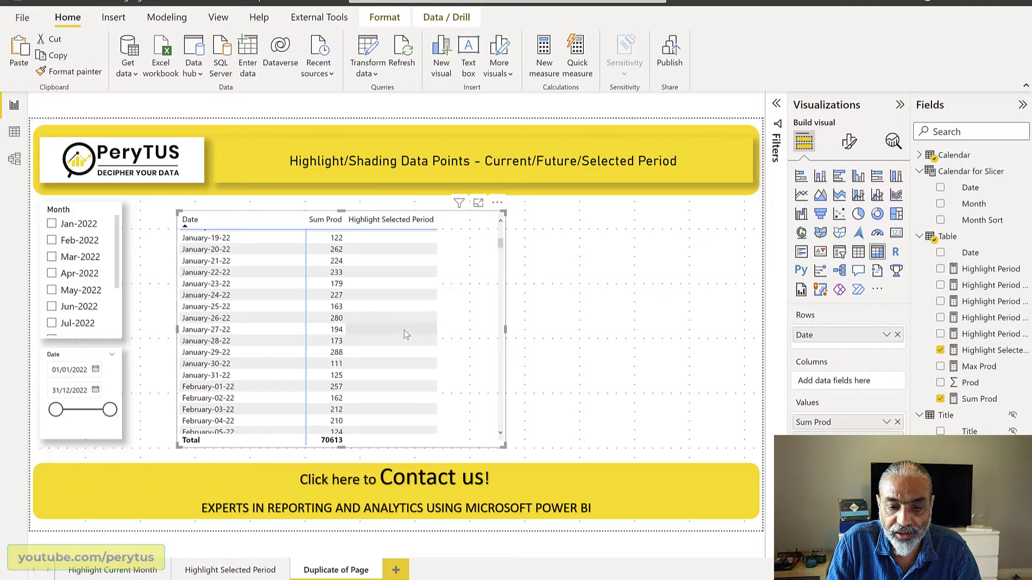
{"action": "scroll", "coordinate": [403, 334], "scroll_direction": "down", "scroll_amount": 5}
{"action": "scroll", "coordinate": [403, 334], "scroll_direction": "up", "scroll_amount": 5}
{"action": "scroll", "coordinate": [376, 314], "scroll_direction": "up", "scroll_amount": 3}
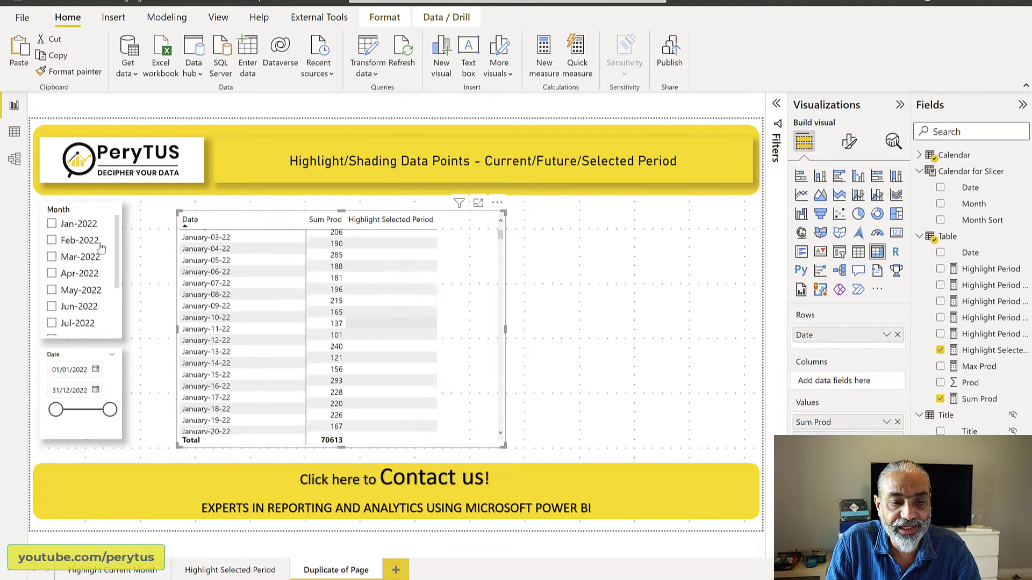
Step: Select Jan-2022 and Mar-2022 in the Month slicer and check which matrix dates are flagged from January through April
{"action": "left_click", "coordinate": [77, 226]}
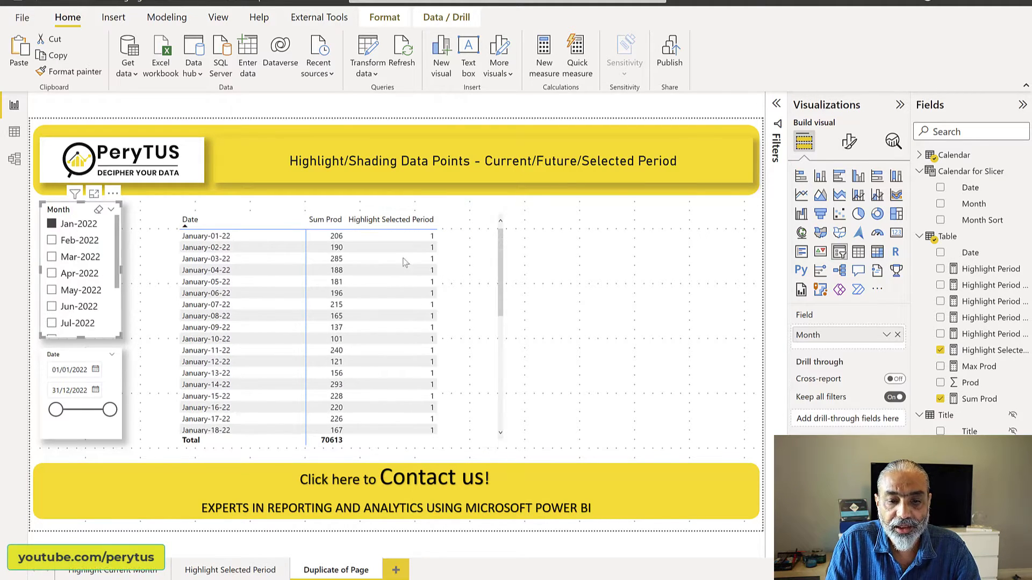
{"action": "scroll", "coordinate": [414, 242], "scroll_direction": "down", "scroll_amount": 8}
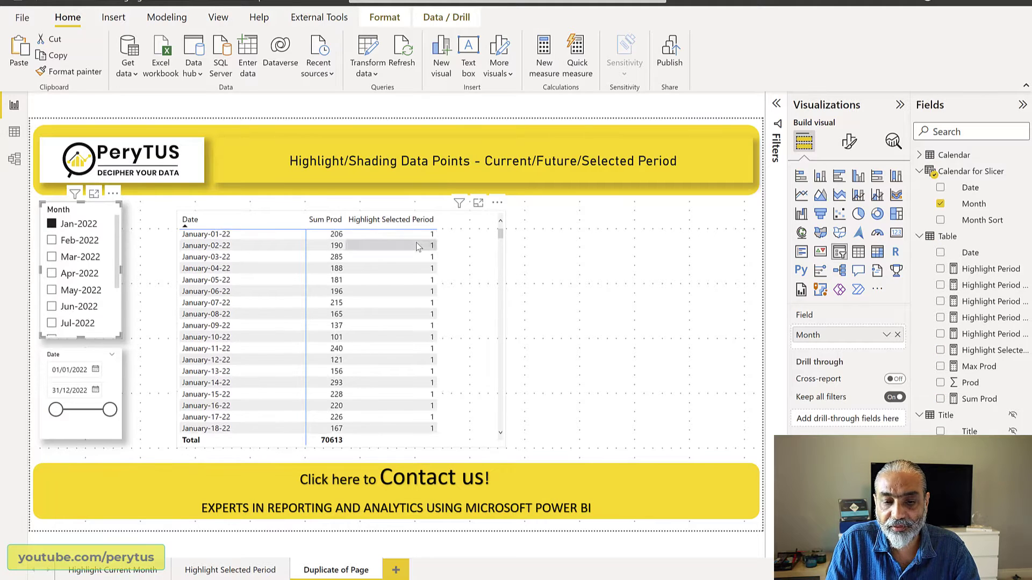
{"action": "scroll", "coordinate": [404, 252], "scroll_direction": "down", "scroll_amount": 2}
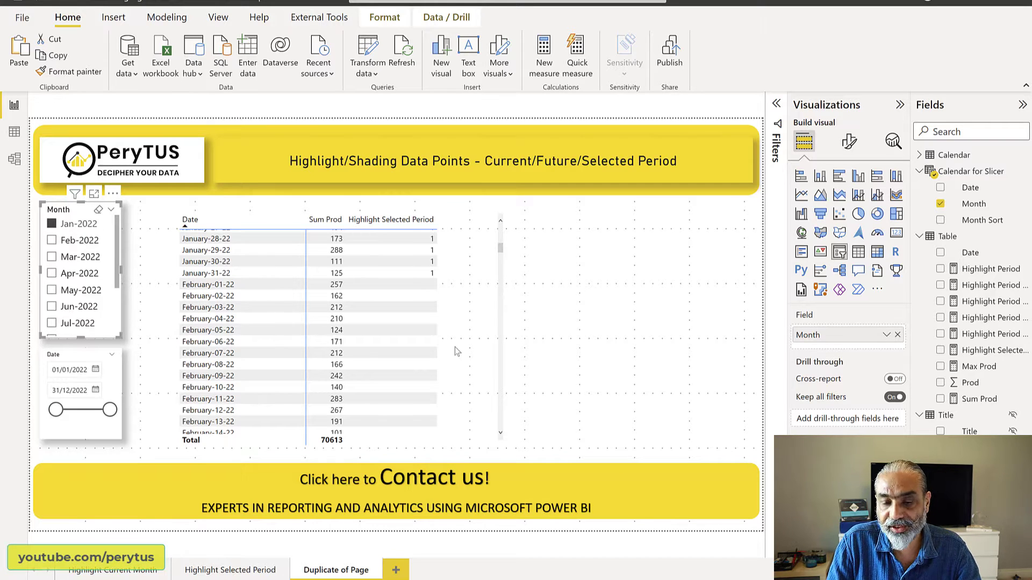
{"action": "scroll", "coordinate": [425, 295], "scroll_direction": "down", "scroll_amount": 5}
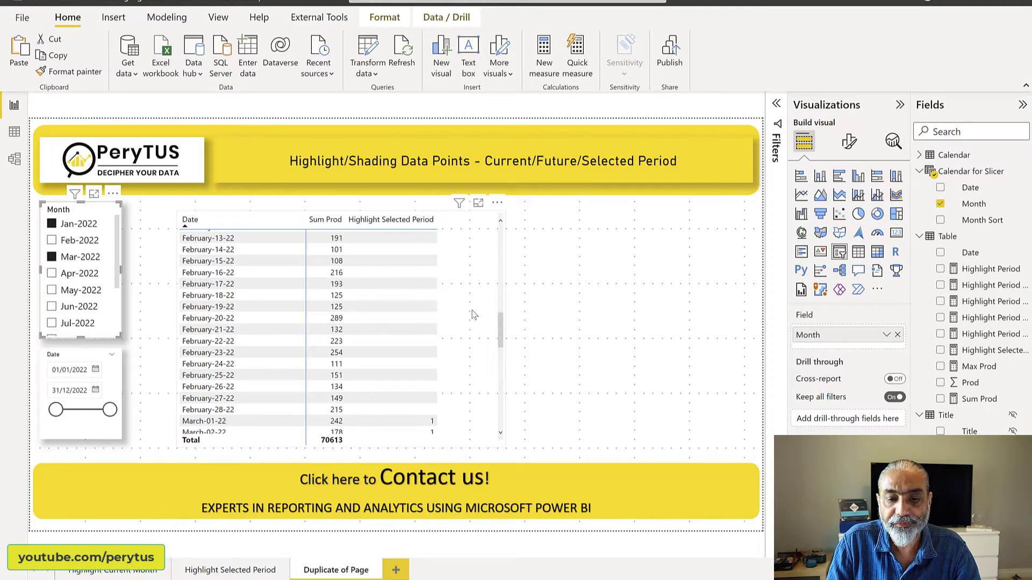
{"action": "scroll", "coordinate": [451, 297], "scroll_direction": "up", "scroll_amount": 6}
{"action": "scroll", "coordinate": [451, 296], "scroll_direction": "down", "scroll_amount": 4}
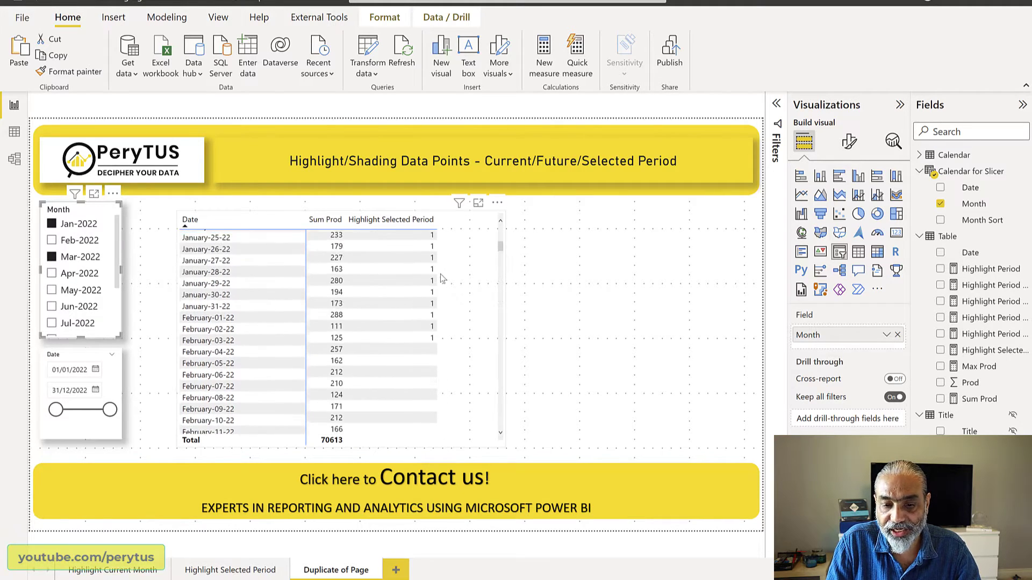
{"action": "scroll", "coordinate": [440, 279], "scroll_direction": "down", "scroll_amount": 10}
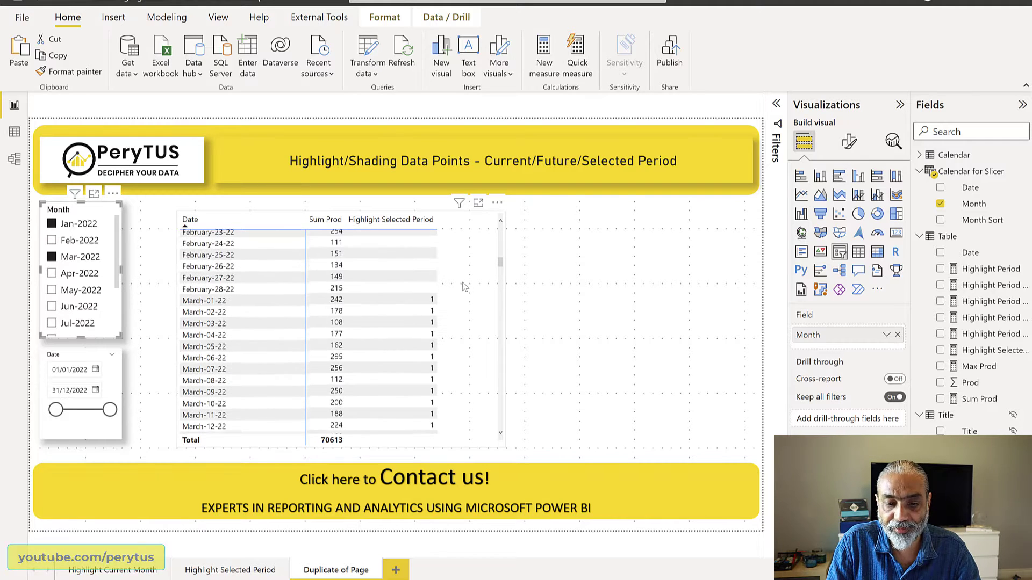
{"action": "scroll", "coordinate": [441, 285], "scroll_direction": "down", "scroll_amount": 10}
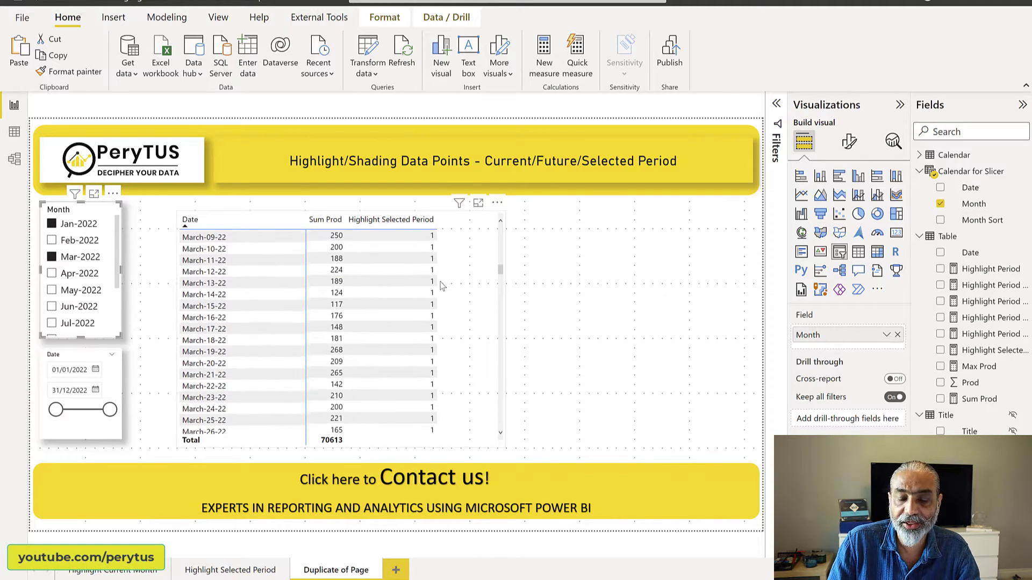
{"action": "scroll", "coordinate": [438, 285], "scroll_direction": "down", "scroll_amount": 2}
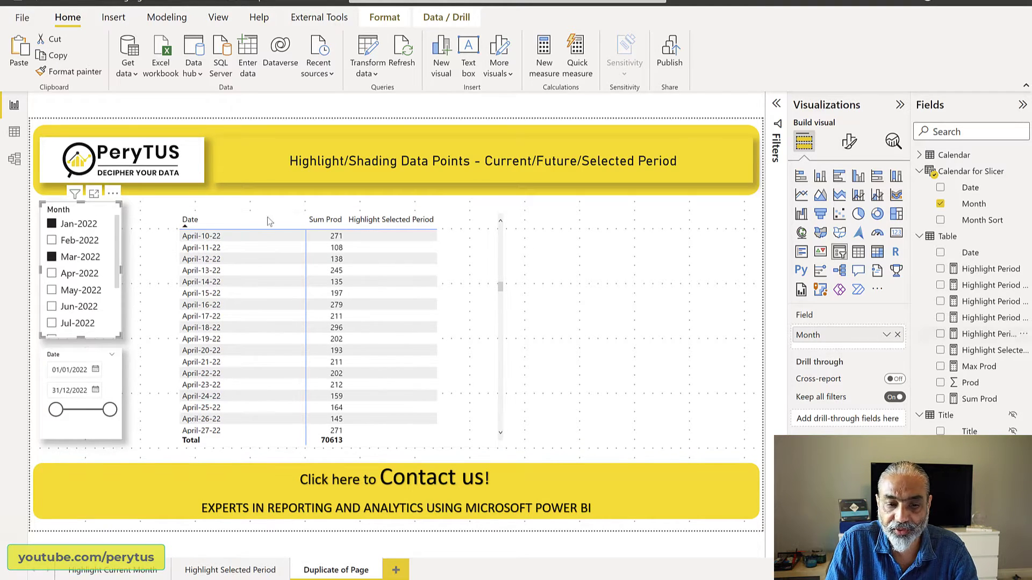
Step: Reopen the Highlight Selected Period formula and replace the inner IF's 1 with the start of a MAXX function
{"action": "left_click", "coordinate": [997, 355]}
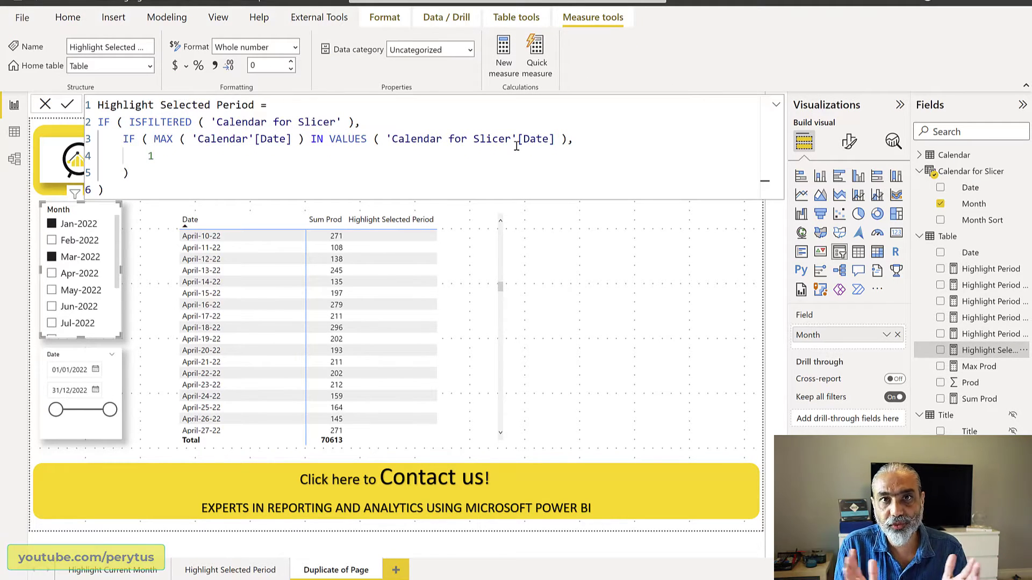
{"action": "left_click", "coordinate": [180, 153]}
{"action": "key", "text": "BackSpace"}
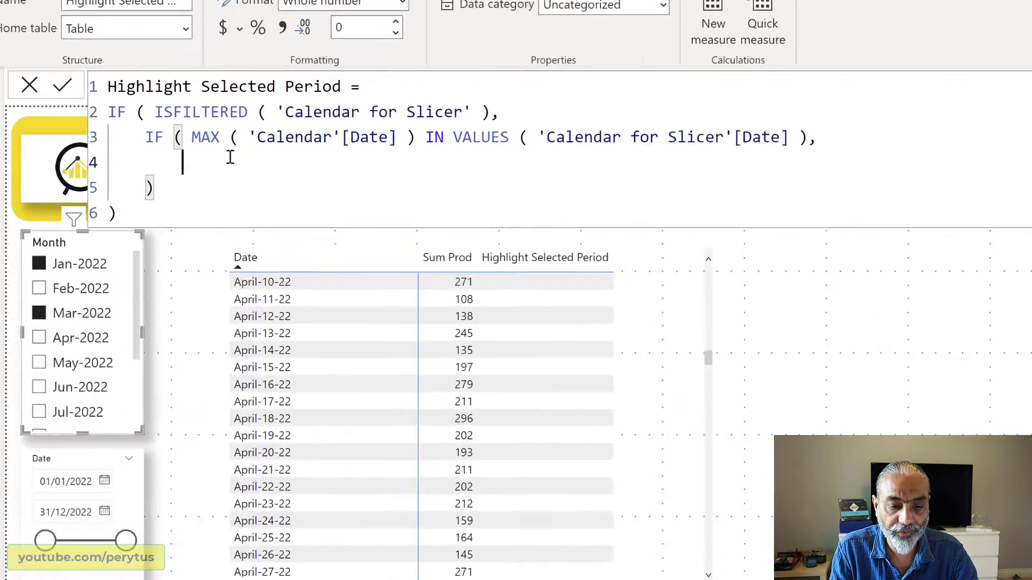
{"action": "type", "text": "MAAX"}
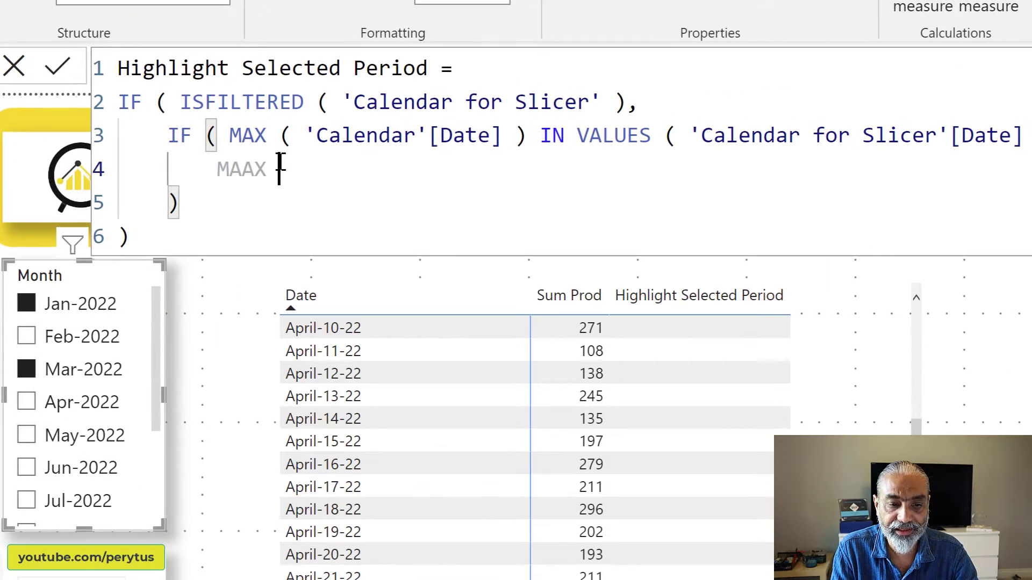
{"action": "key", "text": "BackSpace"}
{"action": "key", "text": "BackSpace"}
{"action": "key", "text": "BackSpace"}
{"action": "type", "text": "XX ("}
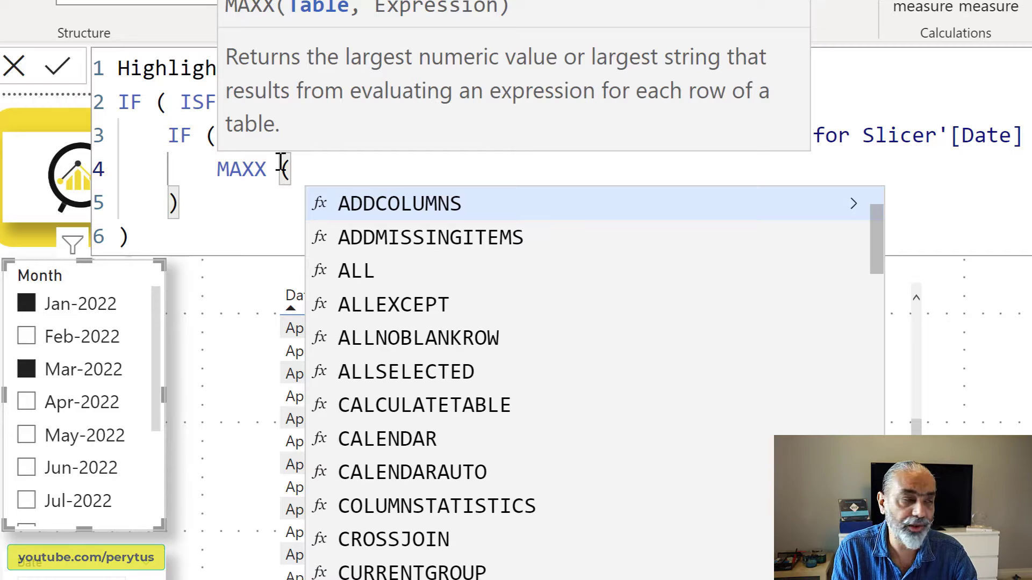
Step: Use ALLSELECTED ( 'Calendar' ) as the table argument of MAXX
{"action": "type", "text": "ALLSELE"}
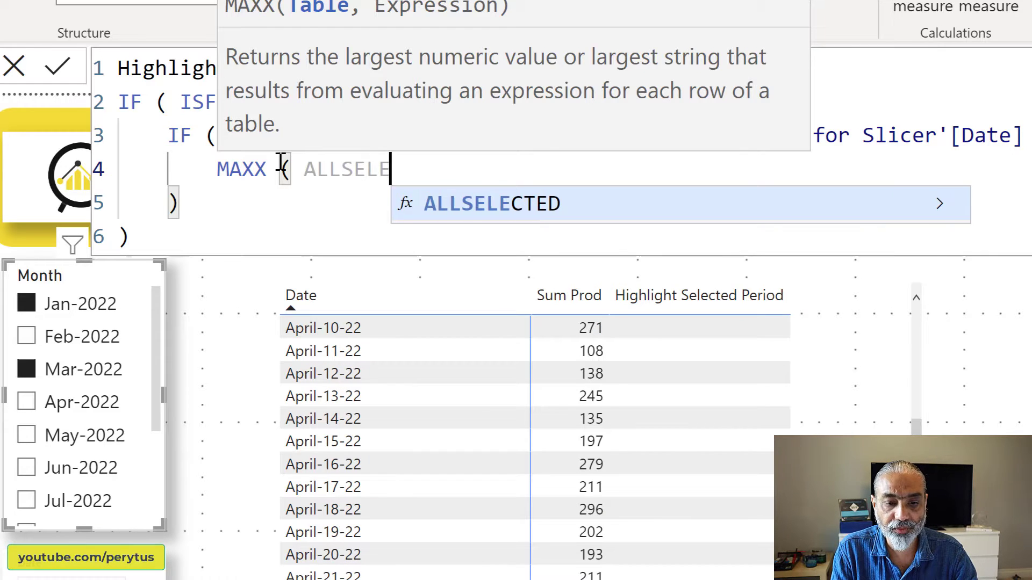
{"action": "key", "text": "Tab"}
{"action": "key", "text": "BackSpace"}
{"action": "type", "text": "( 'Cal"}
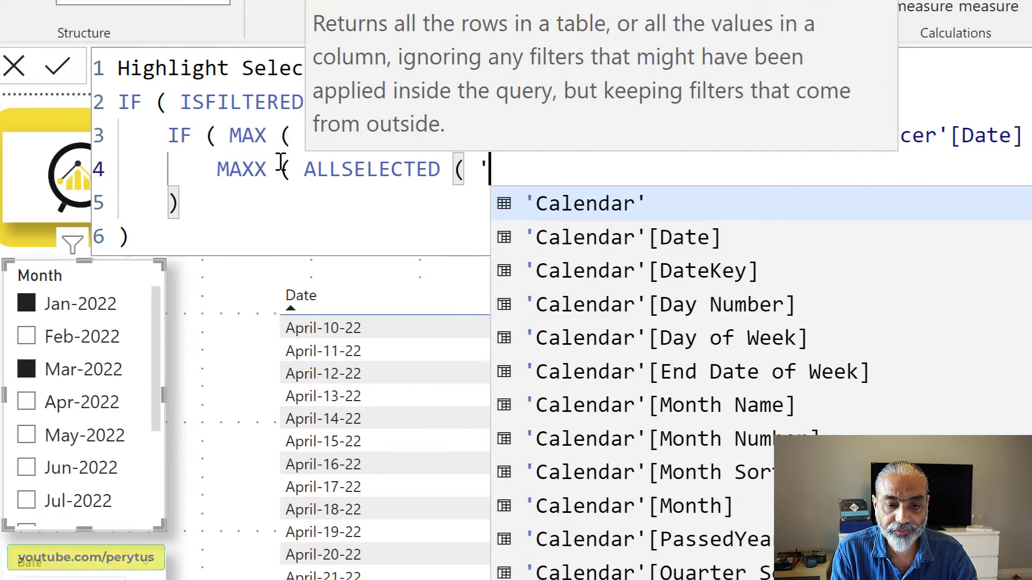
{"action": "key", "text": "Tab"}
{"action": "type", "text": "),"}
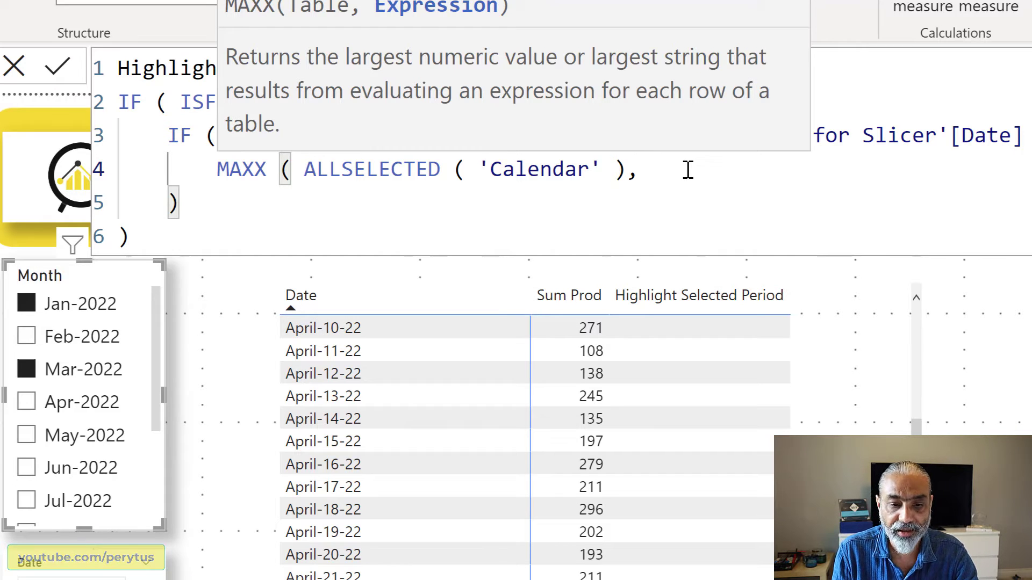
Step: Use the [Sum Prod] measure as the MAXX expression and close the function
{"action": "type", "text": "[S"}
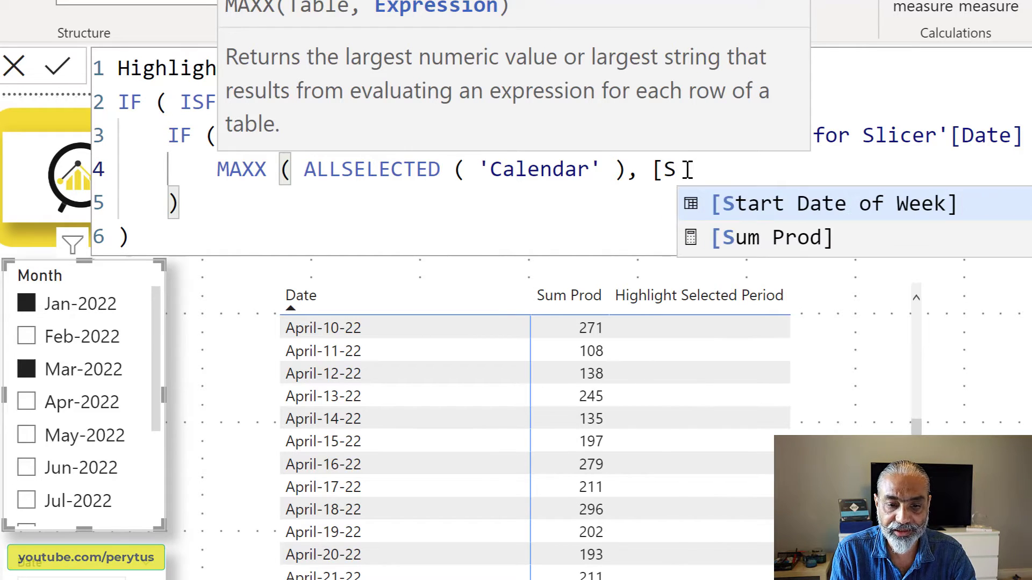
{"action": "key", "text": "Down"}
{"action": "key", "text": "Tab"}
{"action": "type", "text": ")"}
{"action": "key", "text": "Down"}
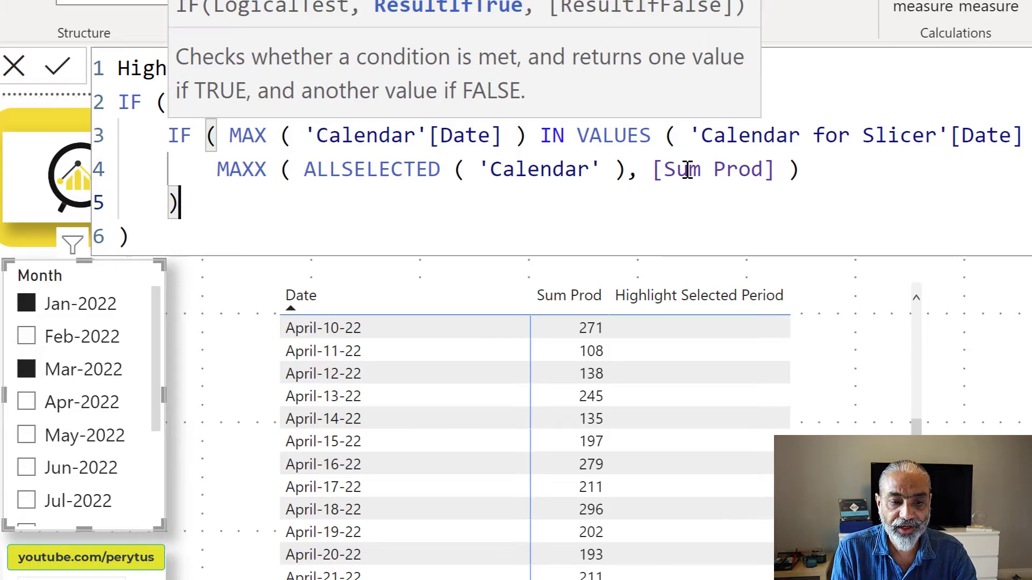
Step: Commit the Highlight Selected Period formula and check its values for the January through March dates in the matrix
{"action": "key", "text": "Return"}
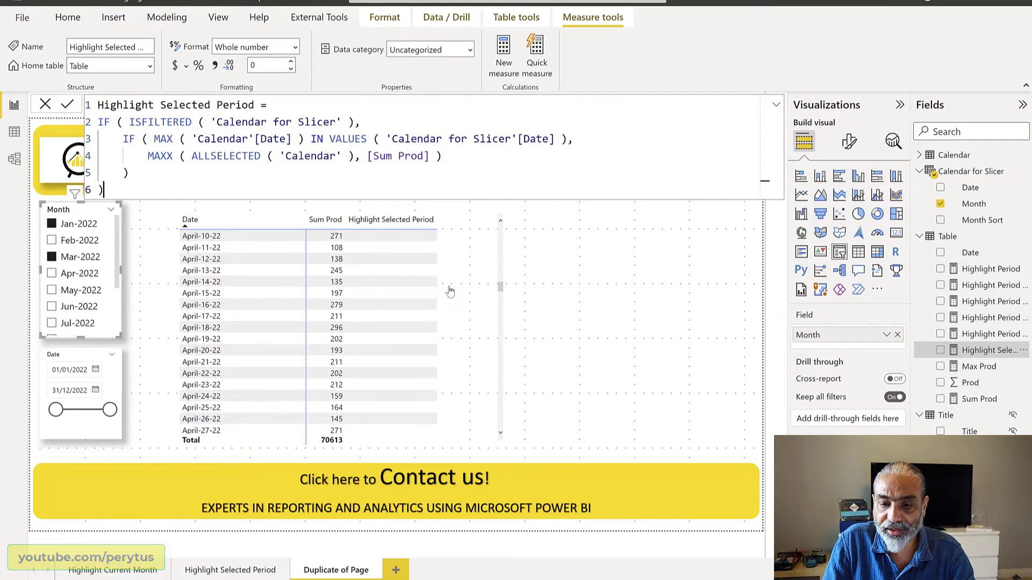
{"action": "scroll", "coordinate": [457, 285], "scroll_direction": "up", "scroll_amount": 10}
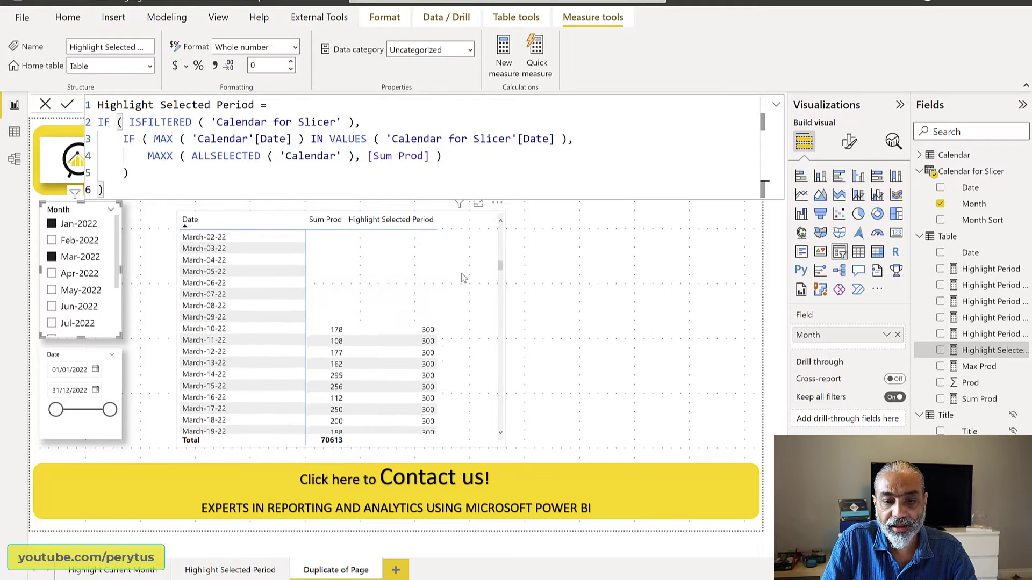
{"action": "scroll", "coordinate": [461, 277], "scroll_direction": "up", "scroll_amount": 9}
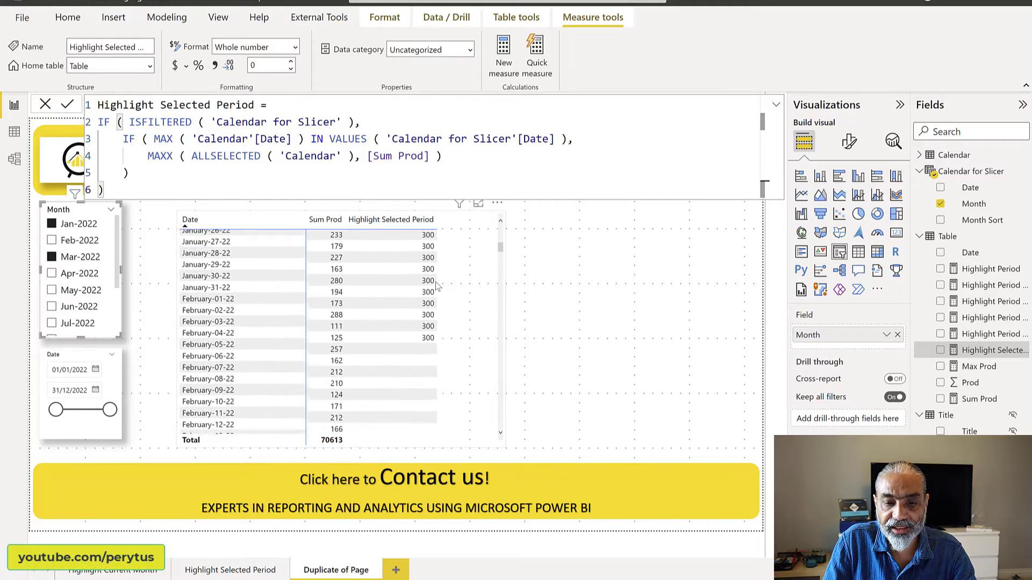
{"action": "scroll", "coordinate": [436, 287], "scroll_direction": "up", "scroll_amount": 3}
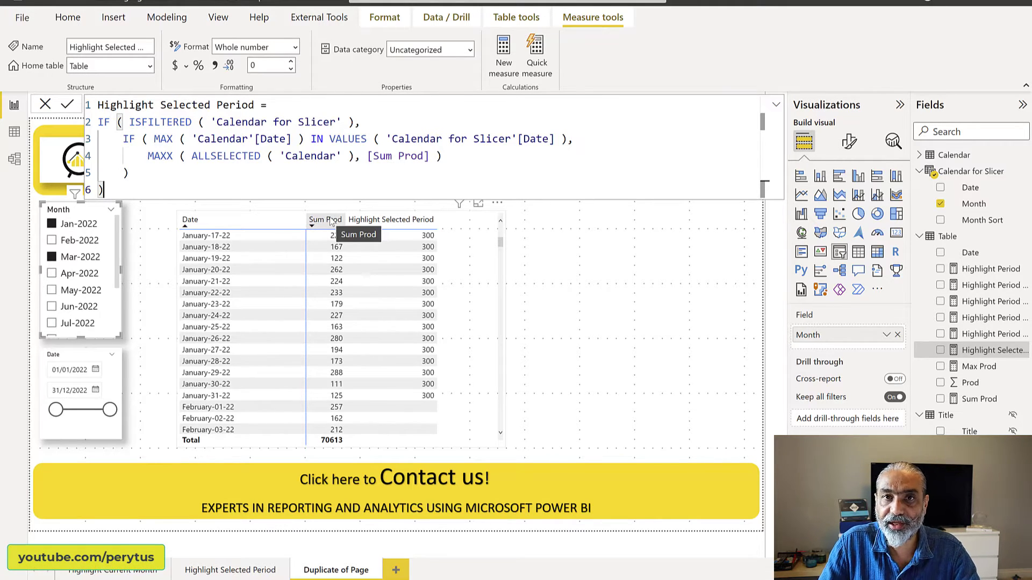
{"action": "scroll", "coordinate": [461, 324], "scroll_direction": "down", "scroll_amount": 5}
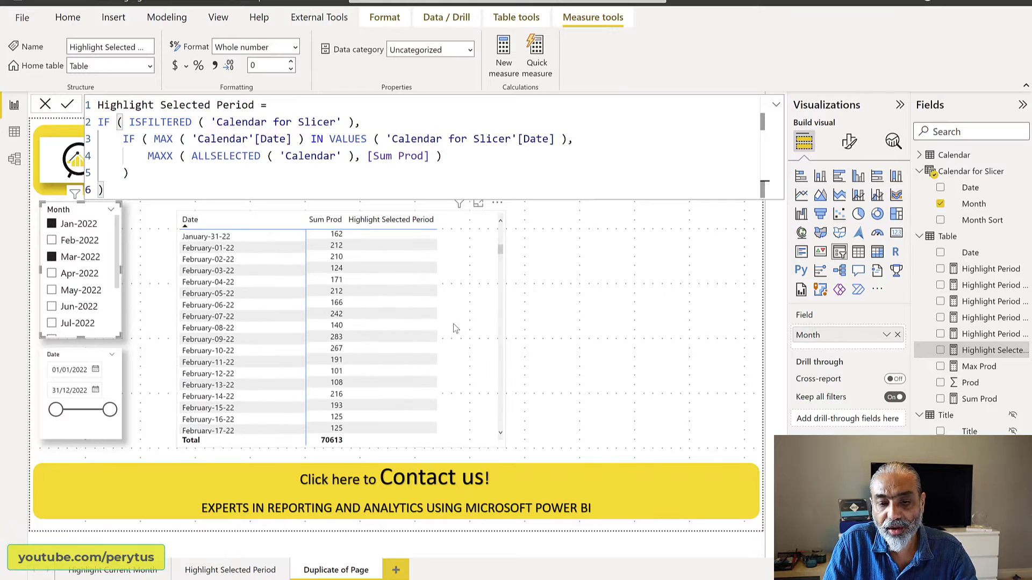
{"action": "scroll", "coordinate": [446, 290], "scroll_direction": "up", "scroll_amount": 4}
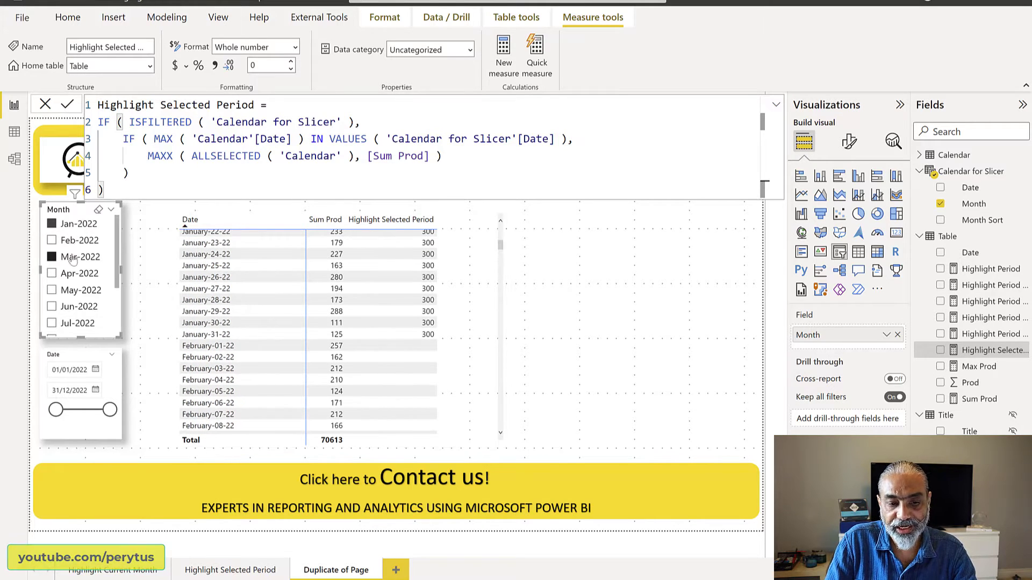
{"action": "scroll", "coordinate": [469, 349], "scroll_direction": "down", "scroll_amount": 5}
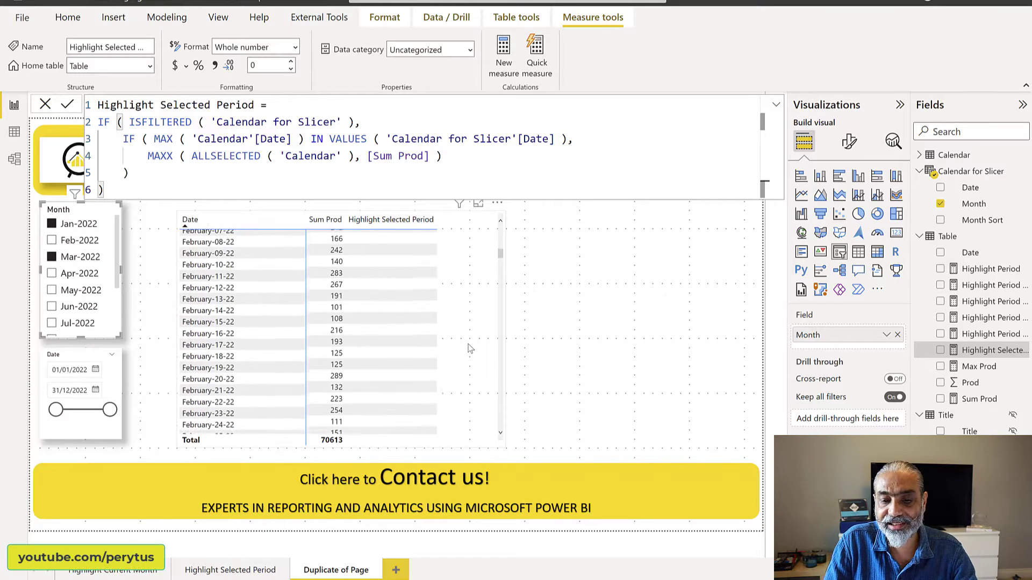
{"action": "scroll", "coordinate": [469, 349], "scroll_direction": "down", "scroll_amount": 8}
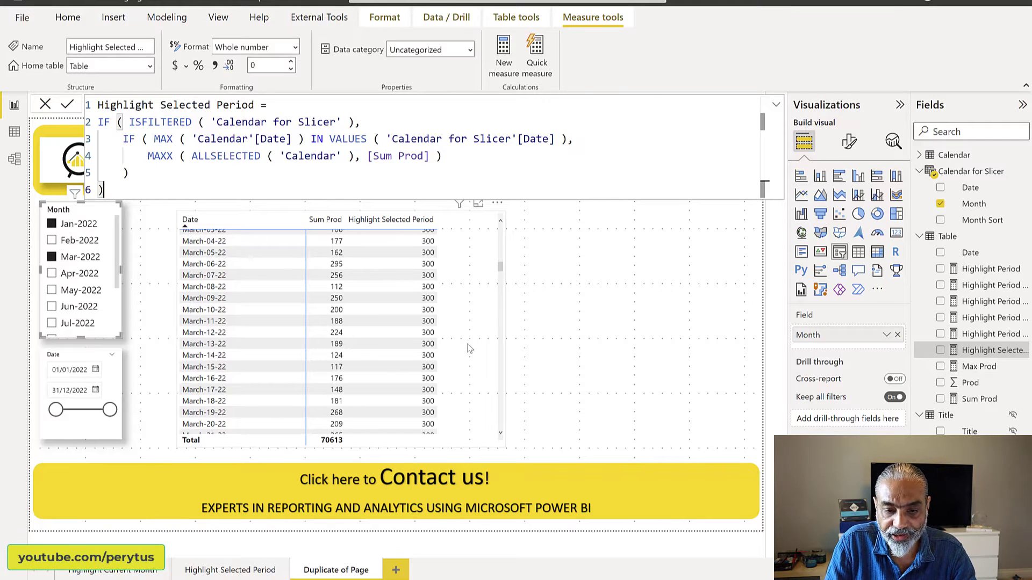
{"action": "scroll", "coordinate": [468, 344], "scroll_direction": "up", "scroll_amount": 5}
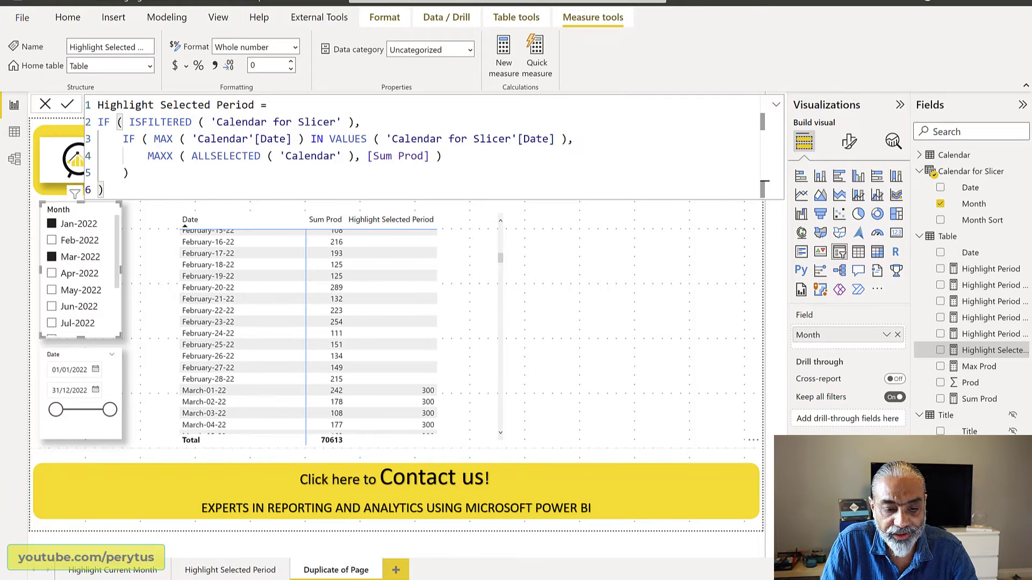
Step: On the Highlight Selected Period page, replace Highlight Period with Highlight Selected Period on the chart's line y-axis and select Jan-2022 in the Month slicer
{"action": "left_click", "coordinate": [223, 570]}
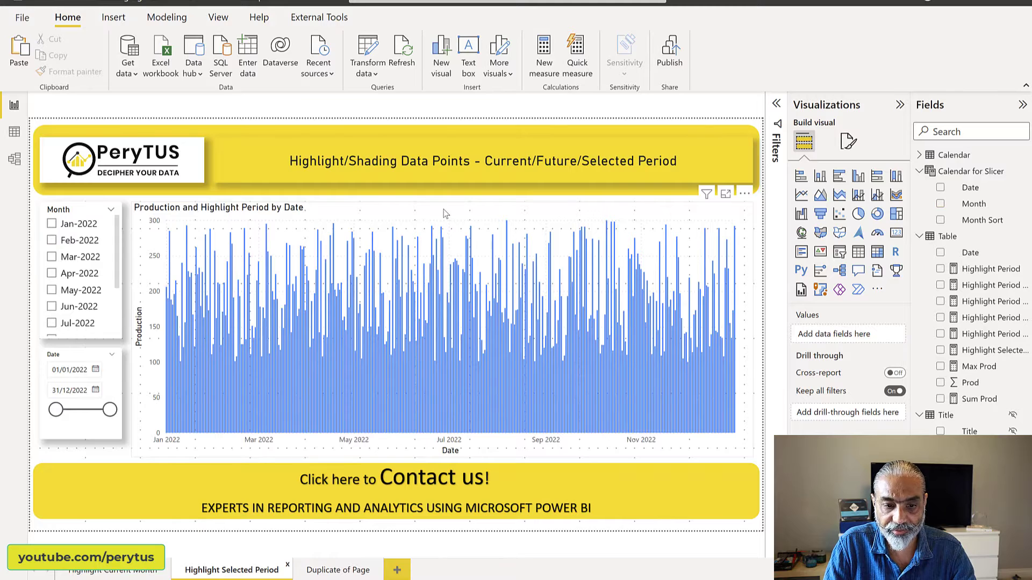
{"action": "left_click", "coordinate": [443, 213]}
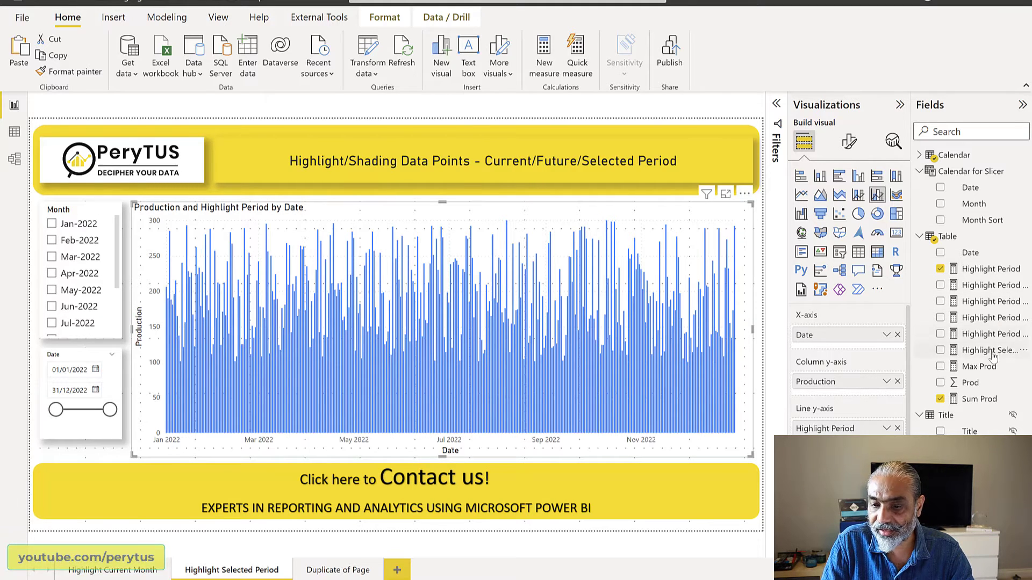
{"action": "left_click_drag", "start_coordinate": [992, 354], "coordinate": [838, 428]}
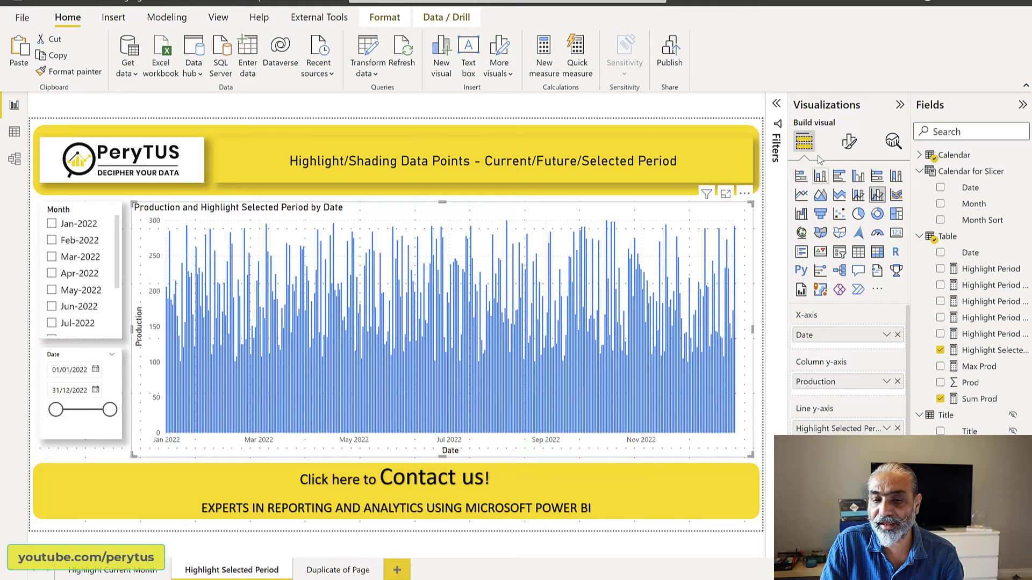
{"action": "left_click", "coordinate": [845, 143]}
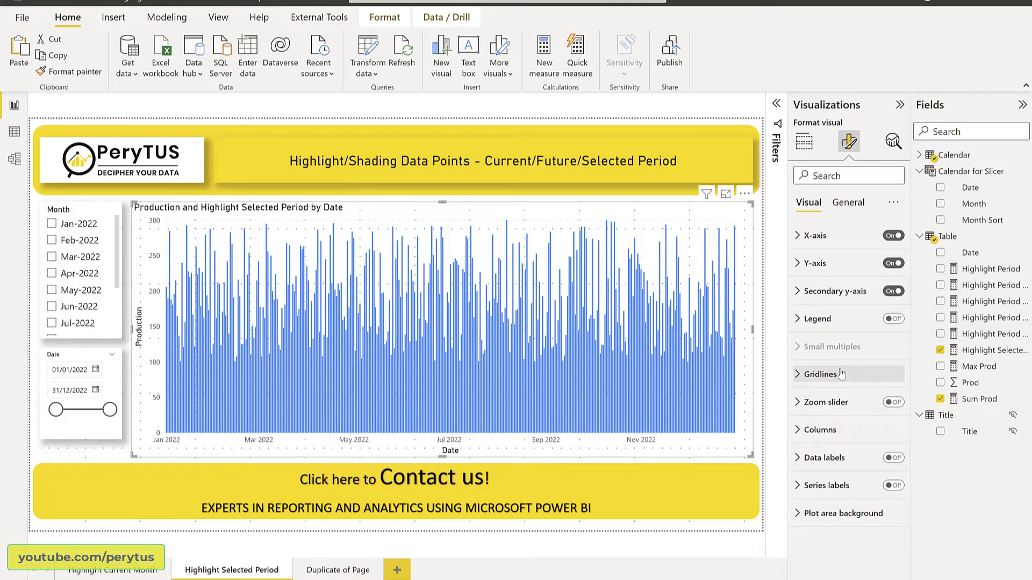
{"action": "left_click", "coordinate": [60, 226]}
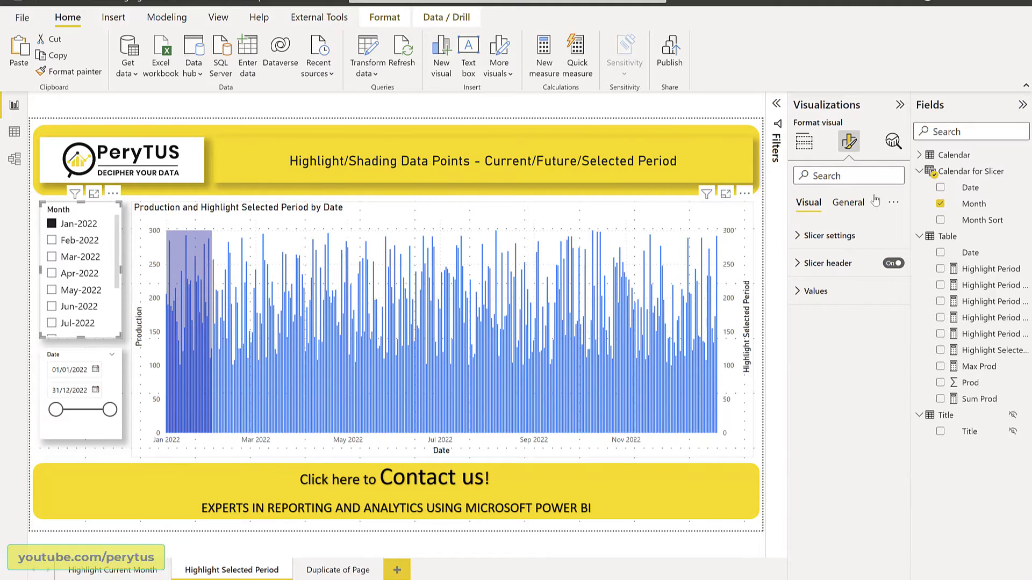
Step: Review the chart's line settings, including line style, stroke width, stepped, Highlight Selected Period color and shade area
{"action": "left_click", "coordinate": [634, 223]}
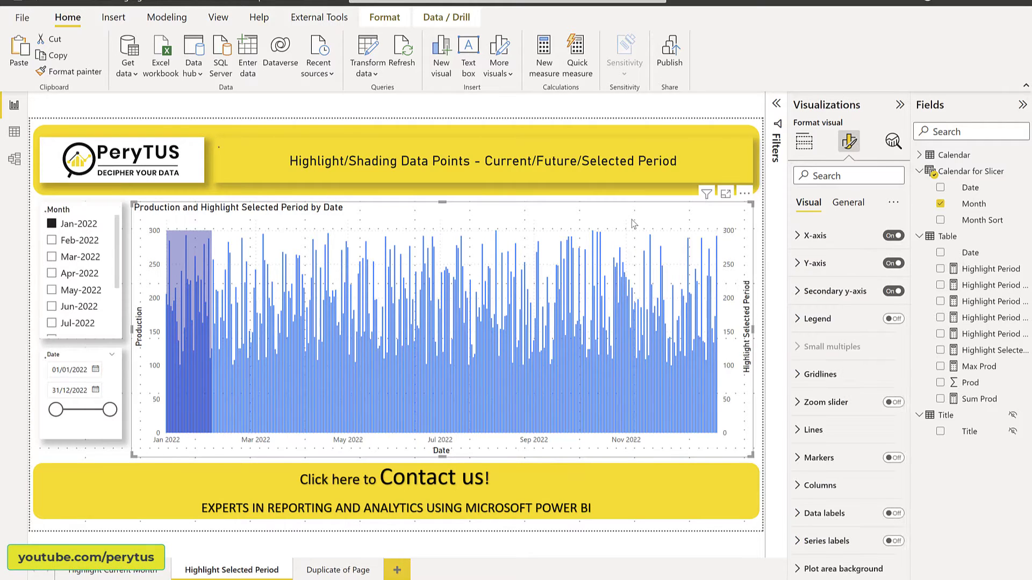
{"action": "left_click", "coordinate": [798, 429]}
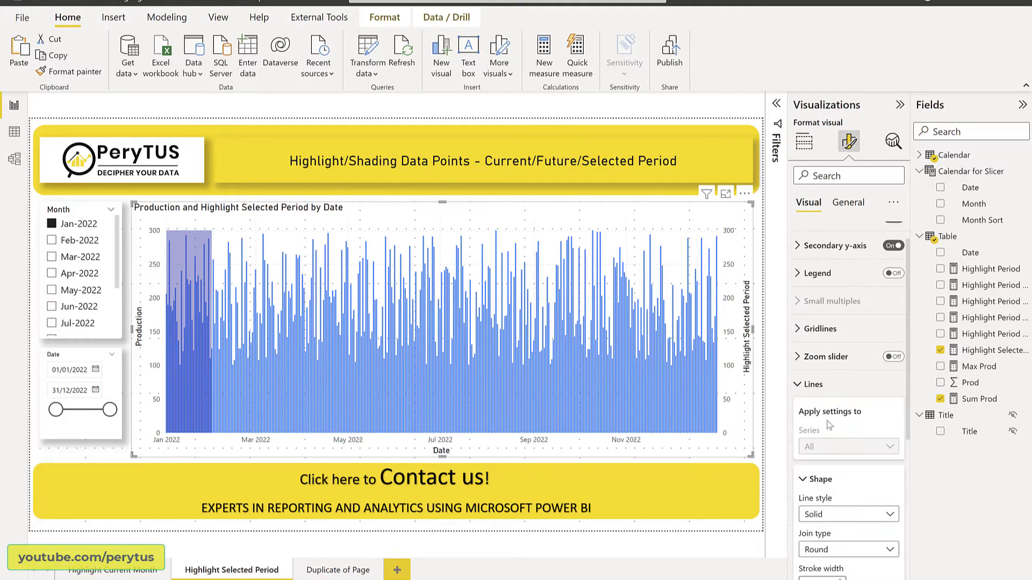
{"action": "scroll", "coordinate": [815, 468], "scroll_direction": "down", "scroll_amount": 2}
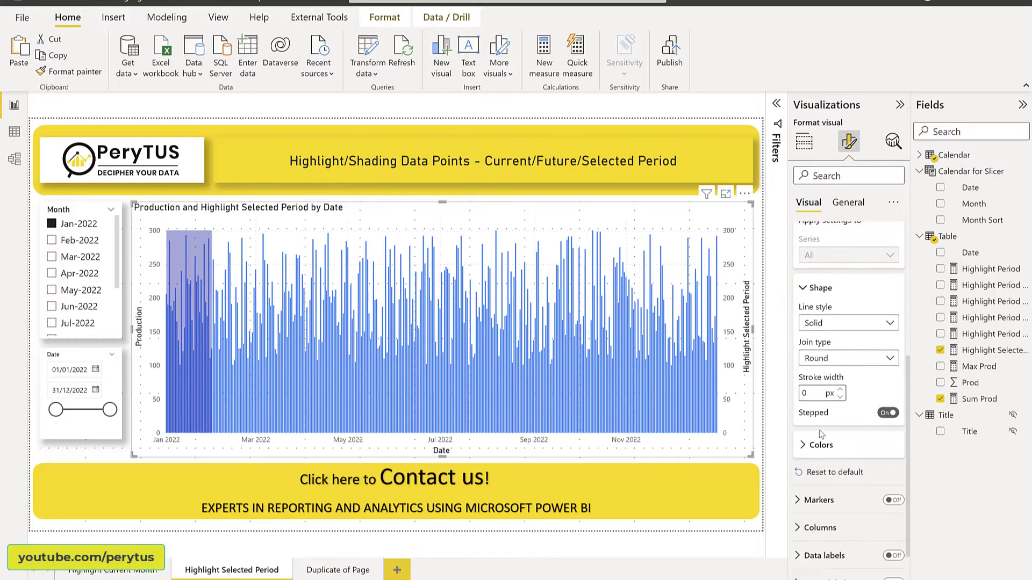
{"action": "scroll", "coordinate": [814, 473], "scroll_direction": "down", "scroll_amount": 1}
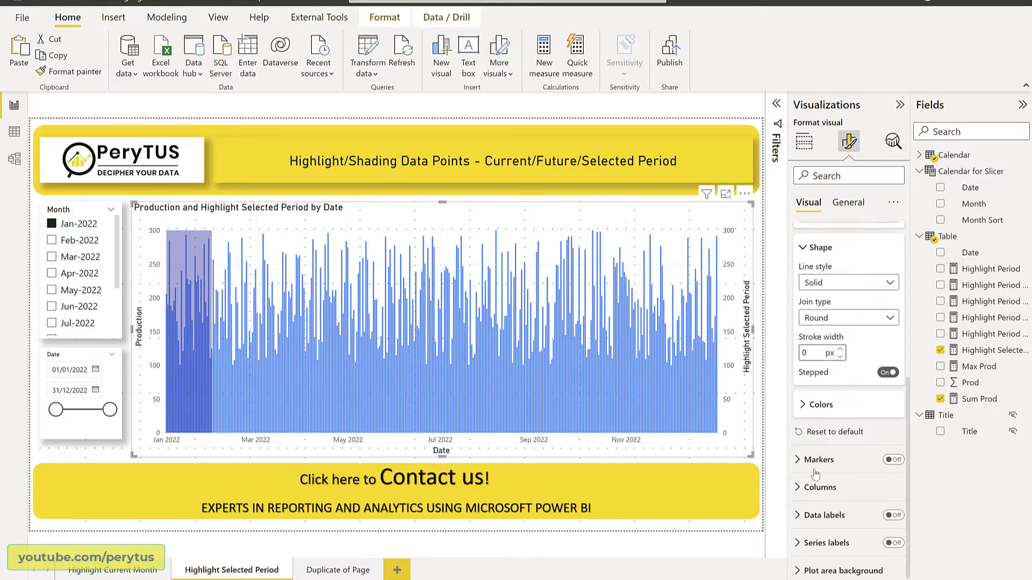
{"action": "left_click", "coordinate": [806, 404]}
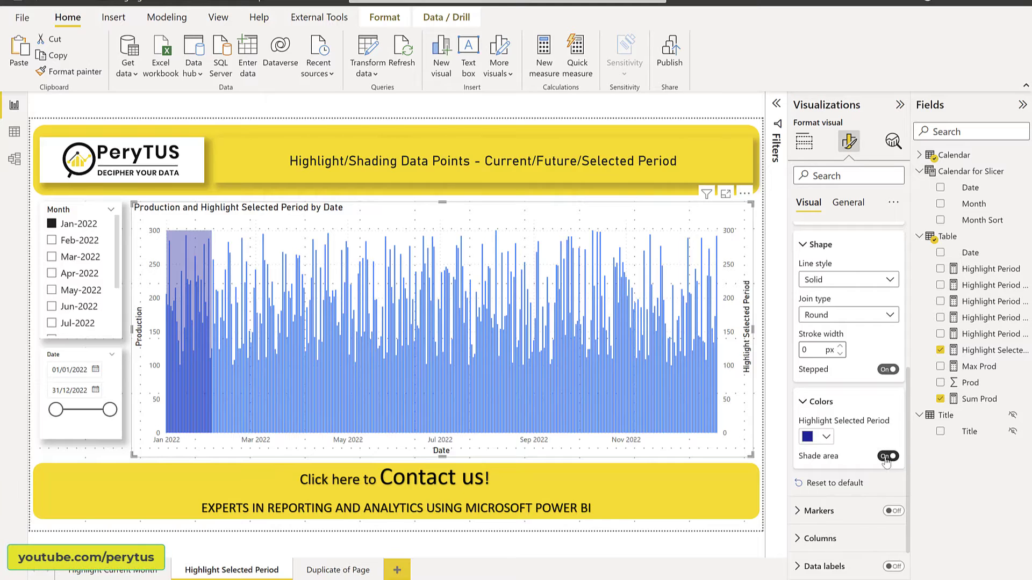
{"action": "scroll", "coordinate": [844, 375], "scroll_direction": "up", "scroll_amount": 3}
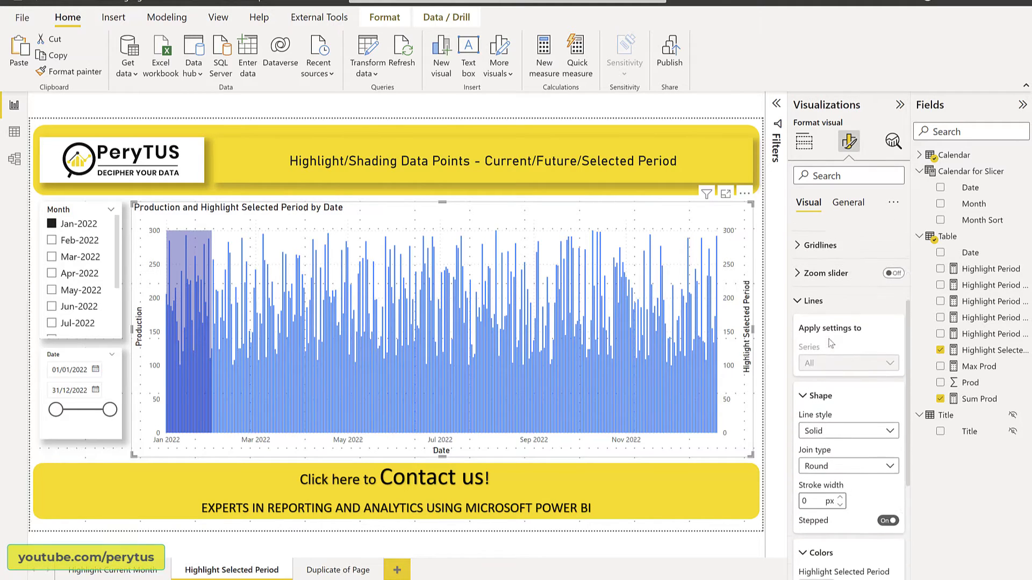
{"action": "scroll", "coordinate": [837, 394], "scroll_direction": "down", "scroll_amount": 2}
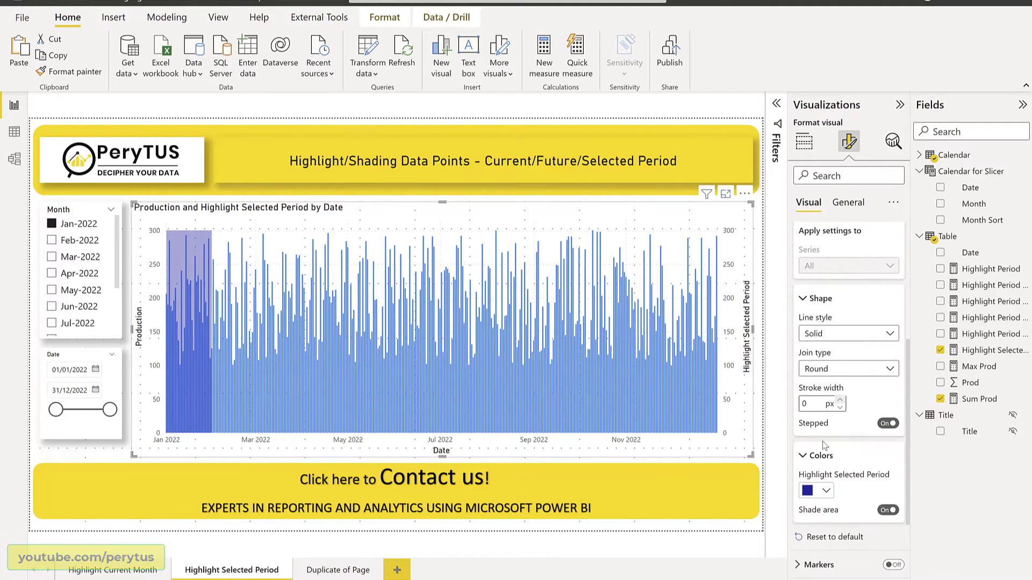
Step: Turn off the shade area of the Highlight Selected Period line and undo that change
{"action": "left_click", "coordinate": [888, 512]}
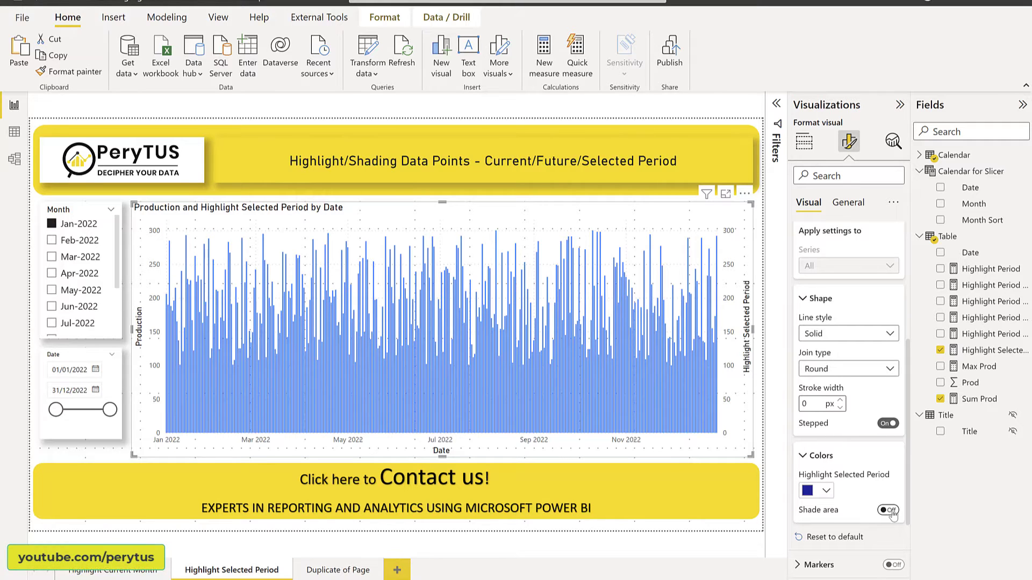
{"action": "key", "text": "ctrl+z"}
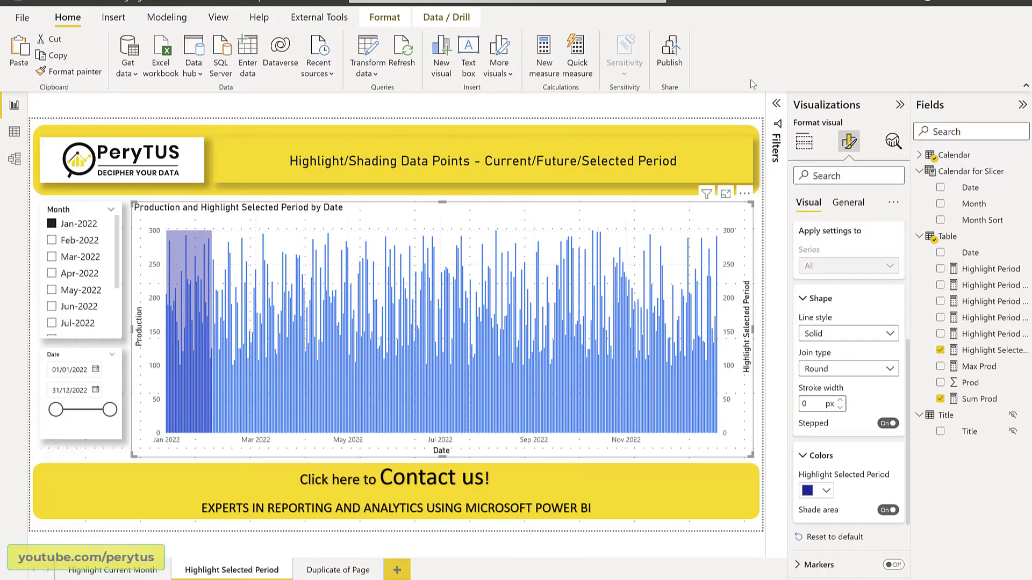
Step: Add May-2022 to the Jan-2022 selection in the Month slicer and inspect the chart's shaded period
{"action": "left_click", "coordinate": [802, 145]}
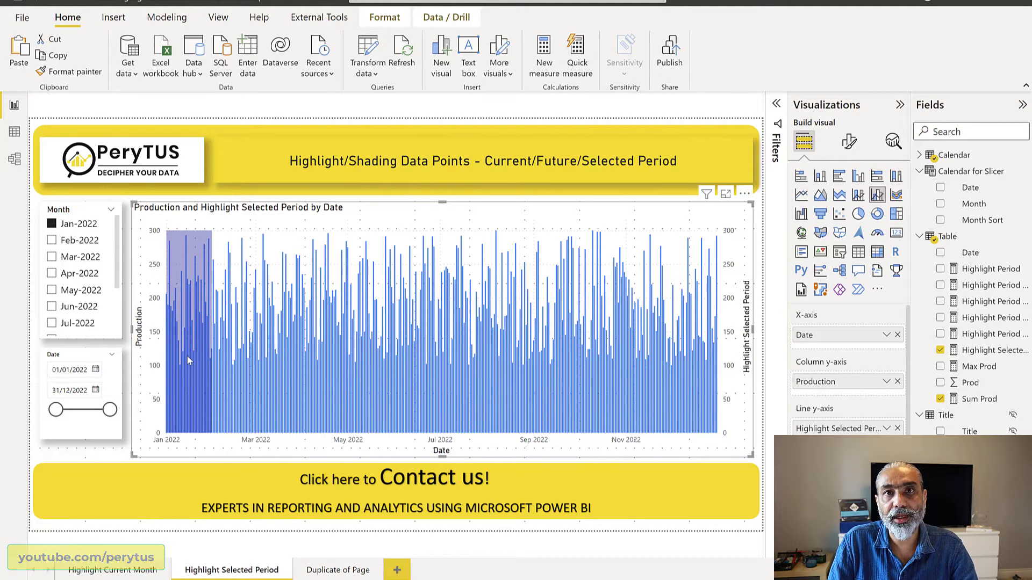
{"action": "mouse_move", "coordinate": [206, 270]}
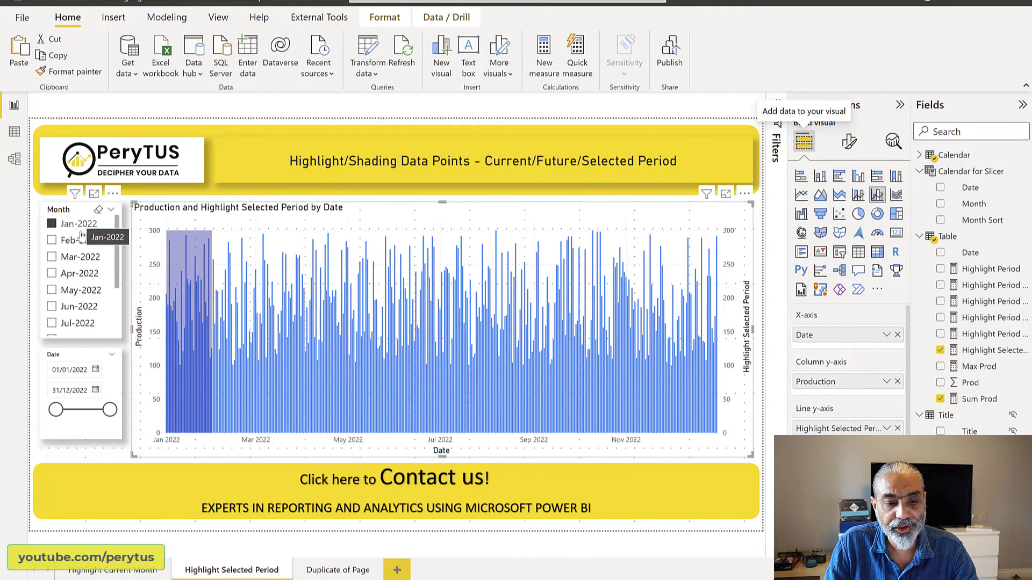
{"action": "left_click", "coordinate": [77, 295], "text": "ctrl"}
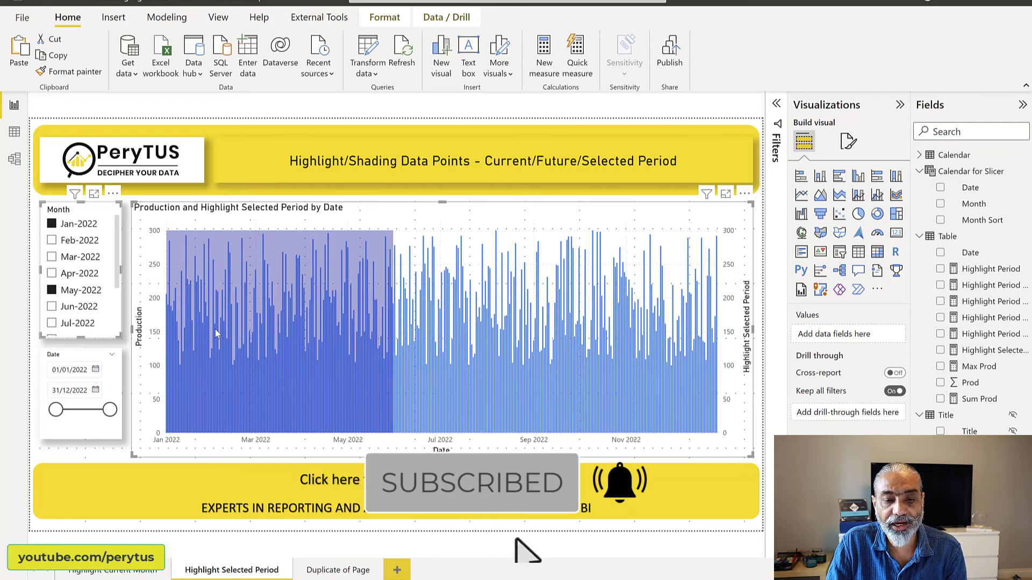
{"action": "mouse_move", "coordinate": [216, 333]}
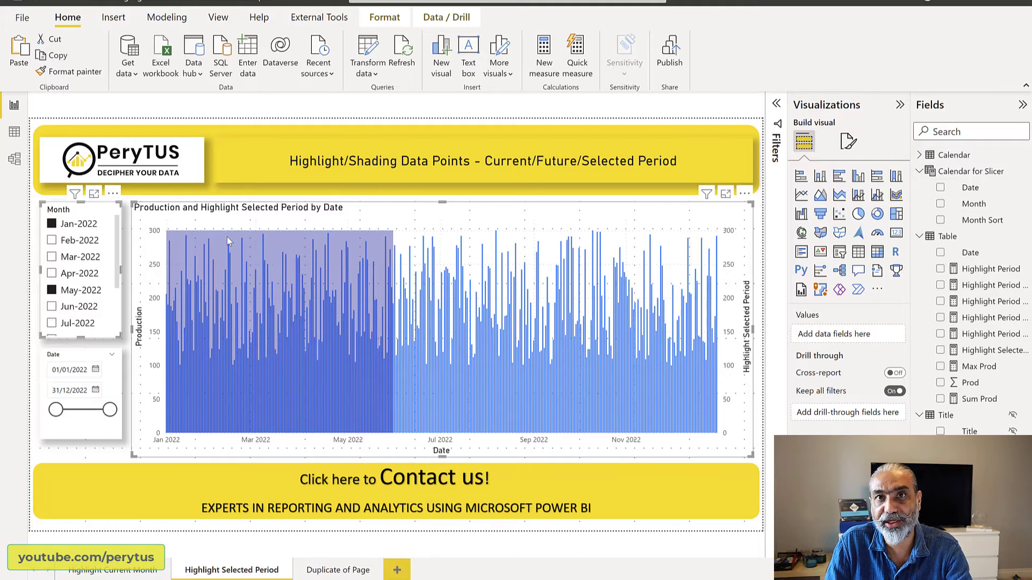
Step: On Duplicate of Page, change the Month slicer selection to Jan-2022 and May-2022 and check which matrix dates from January through May get a highlight value
{"action": "left_click", "coordinate": [358, 574]}
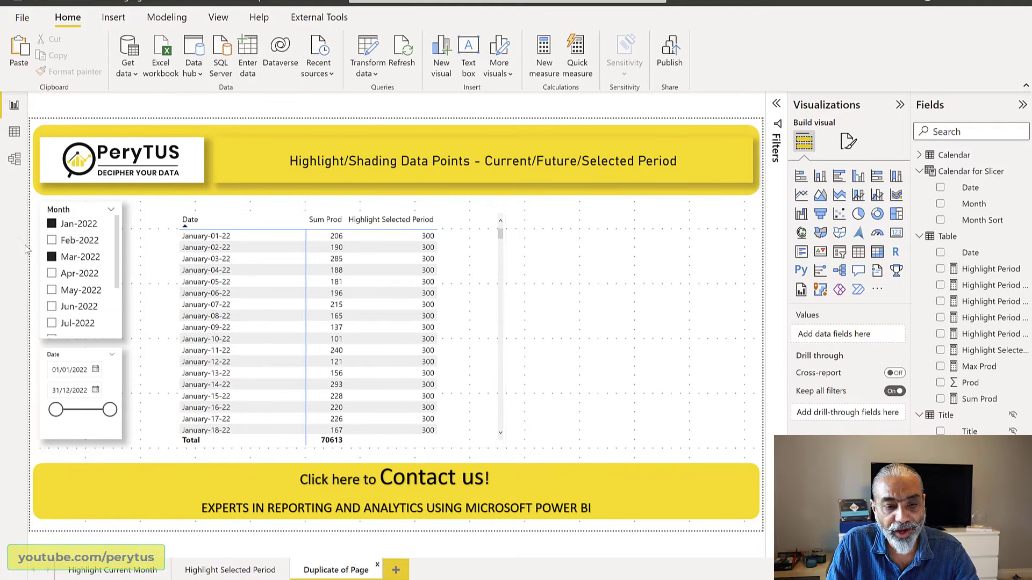
{"action": "left_click", "coordinate": [79, 260]}
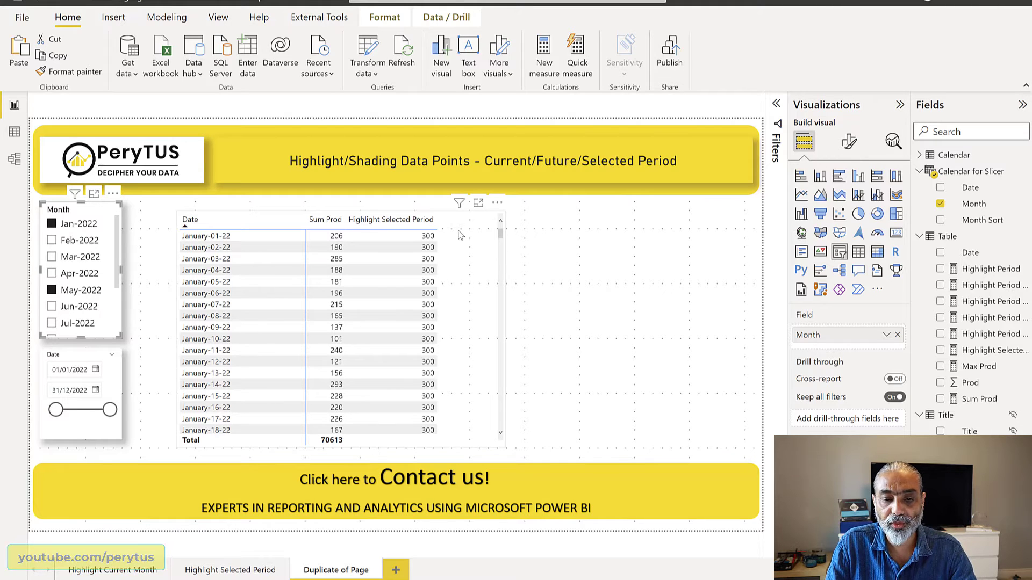
{"action": "scroll", "coordinate": [441, 236], "scroll_direction": "down", "scroll_amount": 5}
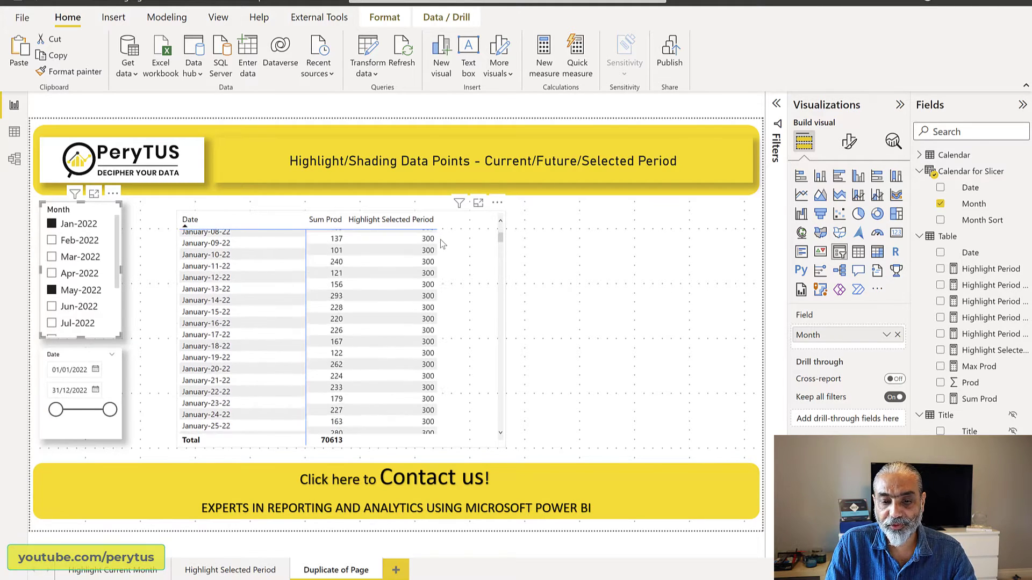
{"action": "scroll", "coordinate": [440, 240], "scroll_direction": "down", "scroll_amount": 5}
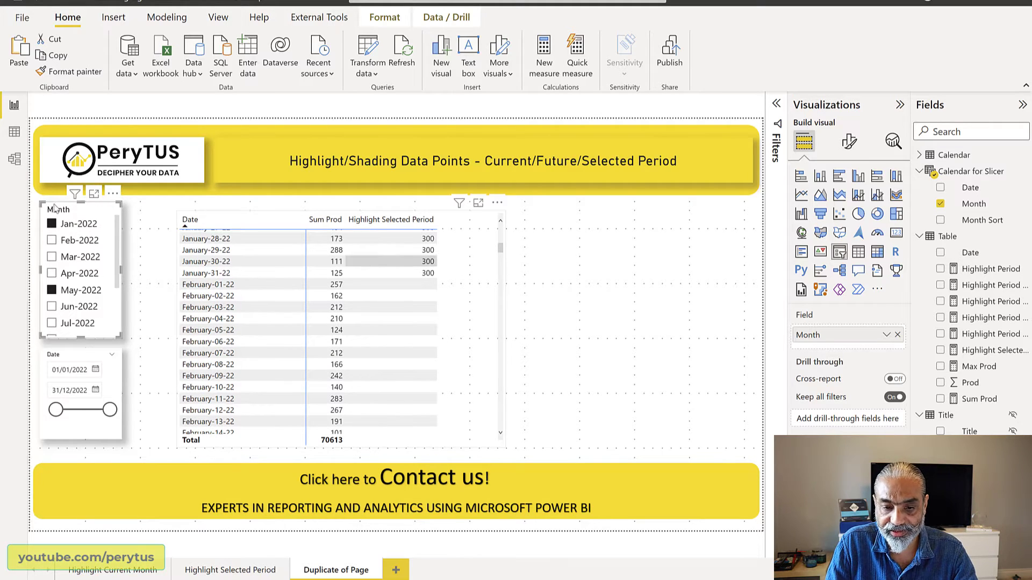
{"action": "scroll", "coordinate": [421, 322], "scroll_direction": "down", "scroll_amount": 4}
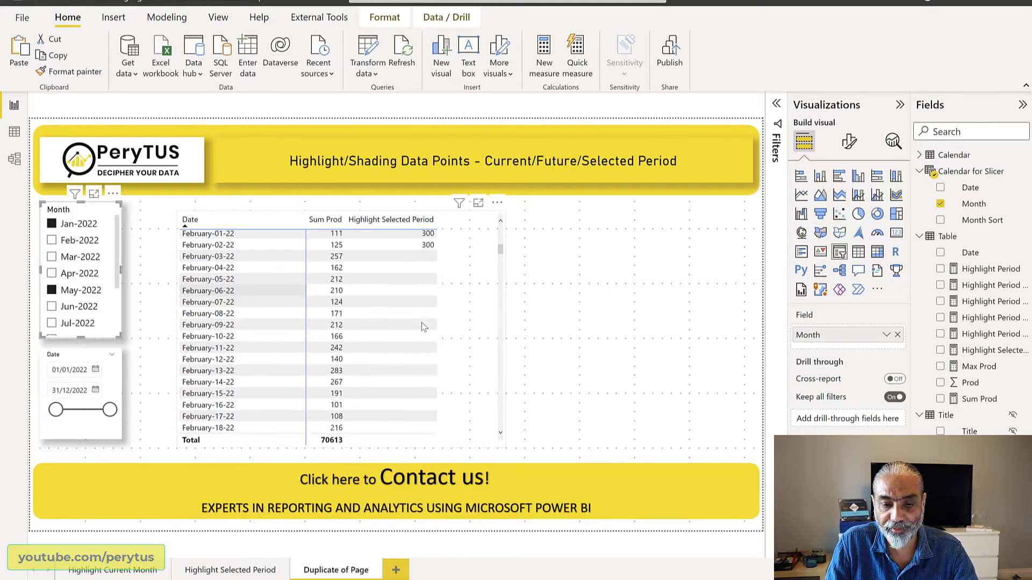
{"action": "scroll", "coordinate": [422, 325], "scroll_direction": "down", "scroll_amount": 20}
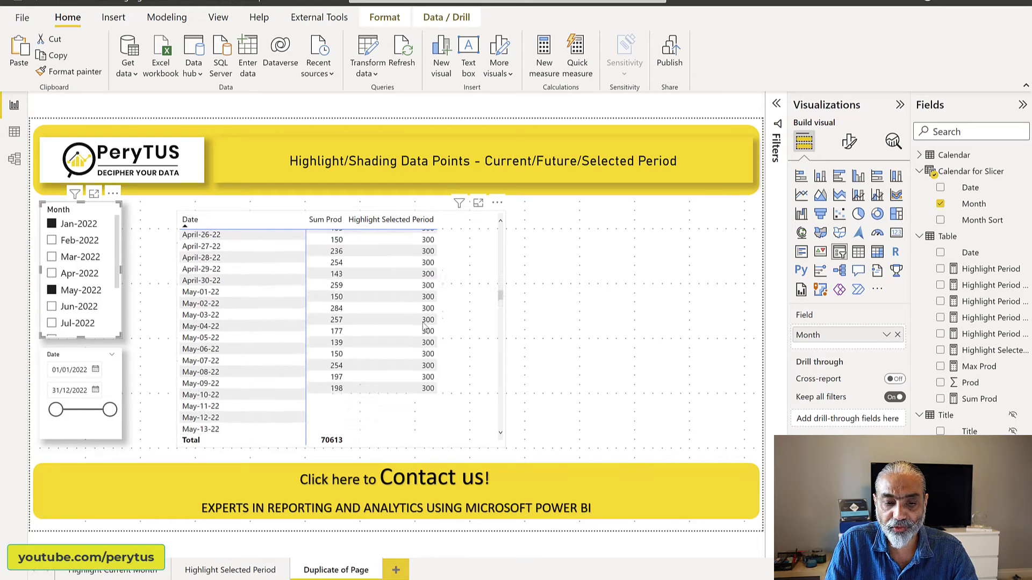
{"action": "scroll", "coordinate": [426, 322], "scroll_direction": "up", "scroll_amount": 3}
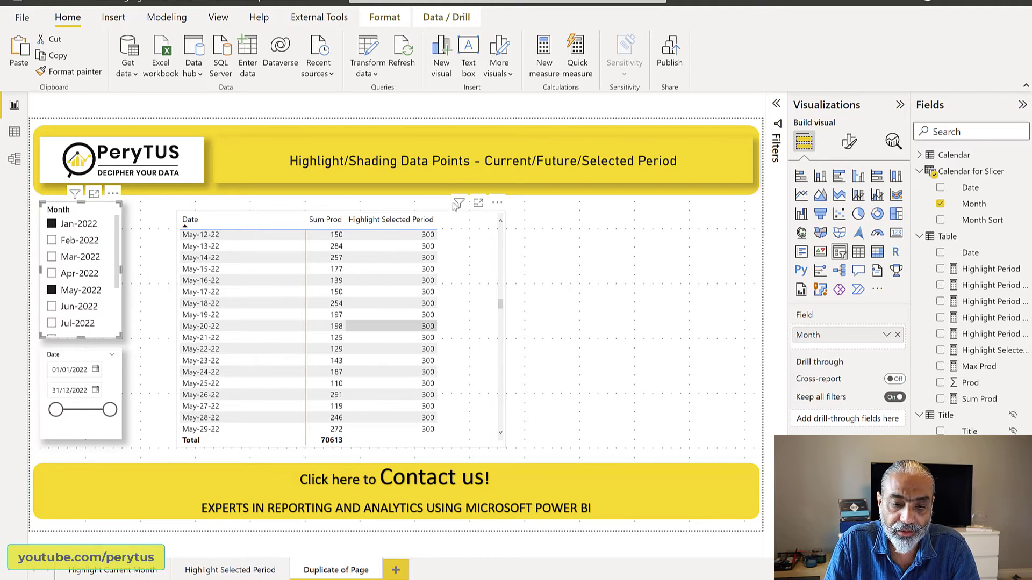
{"action": "scroll", "coordinate": [465, 262], "scroll_direction": "up", "scroll_amount": 10}
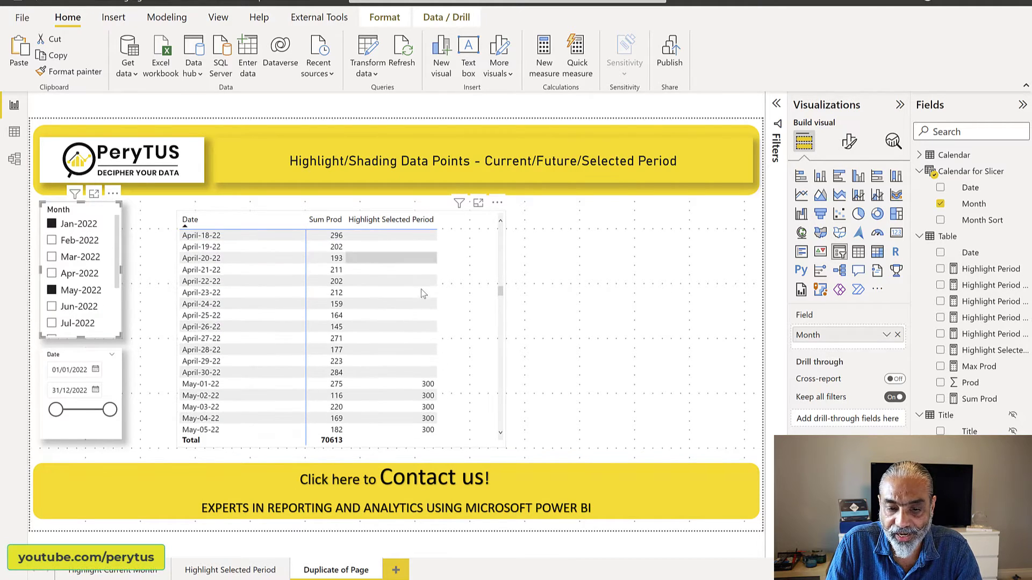
Step: Return to the Highlight Selected Period page and inspect the chart's shading for the Jan-2022 and May-2022 selection
{"action": "left_click", "coordinate": [242, 573]}
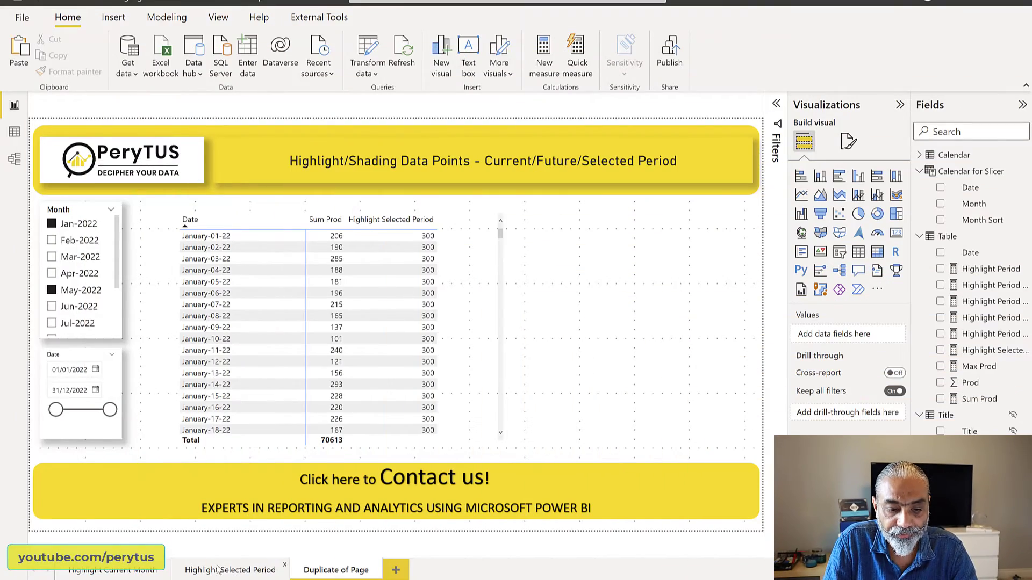
{"action": "left_click", "coordinate": [232, 569]}
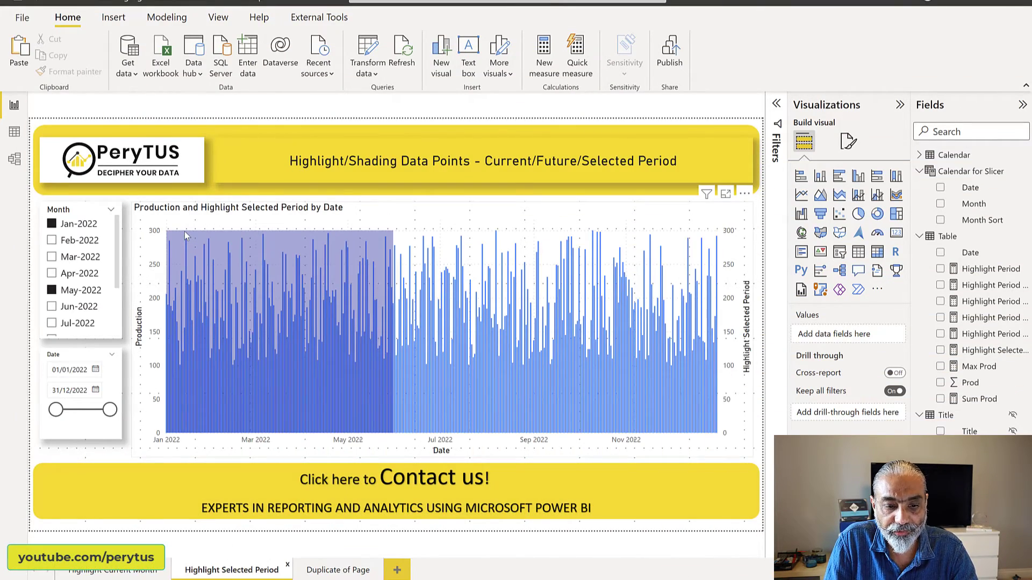
{"action": "mouse_move", "coordinate": [182, 231]}
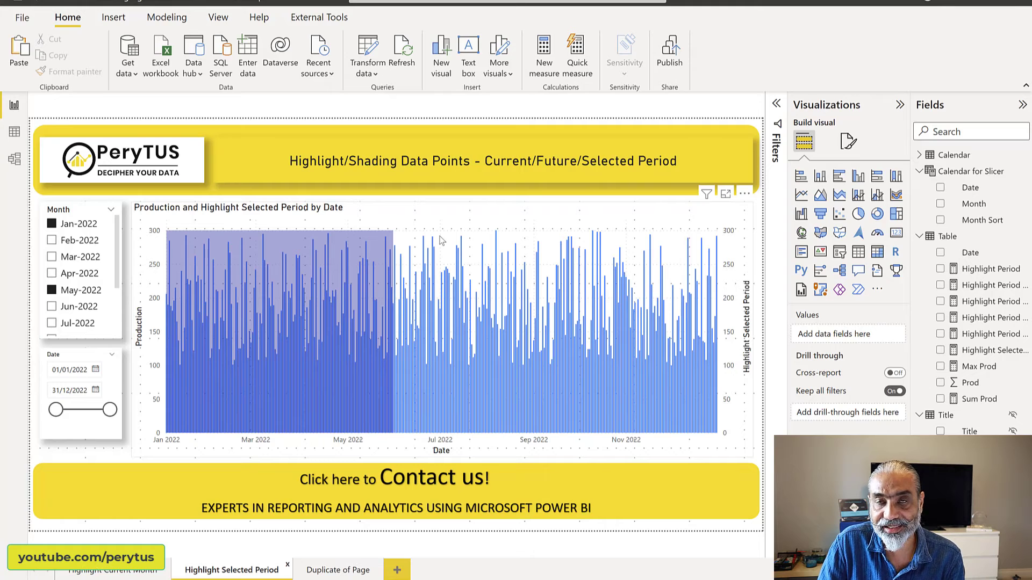
Step: Switch the chart's X-axis type to Categorical to inspect the shading by day, and set it back to Continuous
{"action": "left_click", "coordinate": [454, 215]}
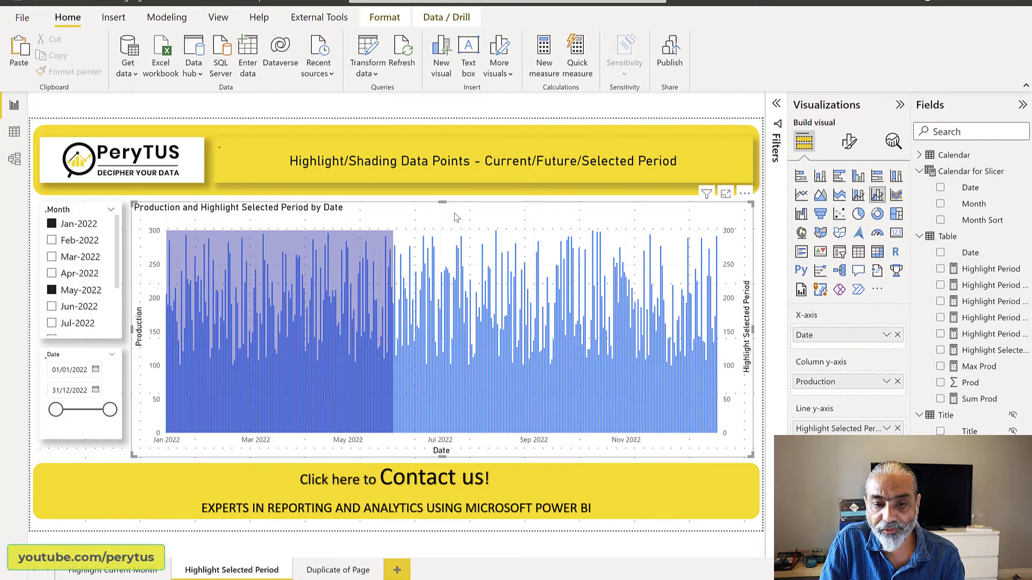
{"action": "left_click", "coordinate": [847, 142]}
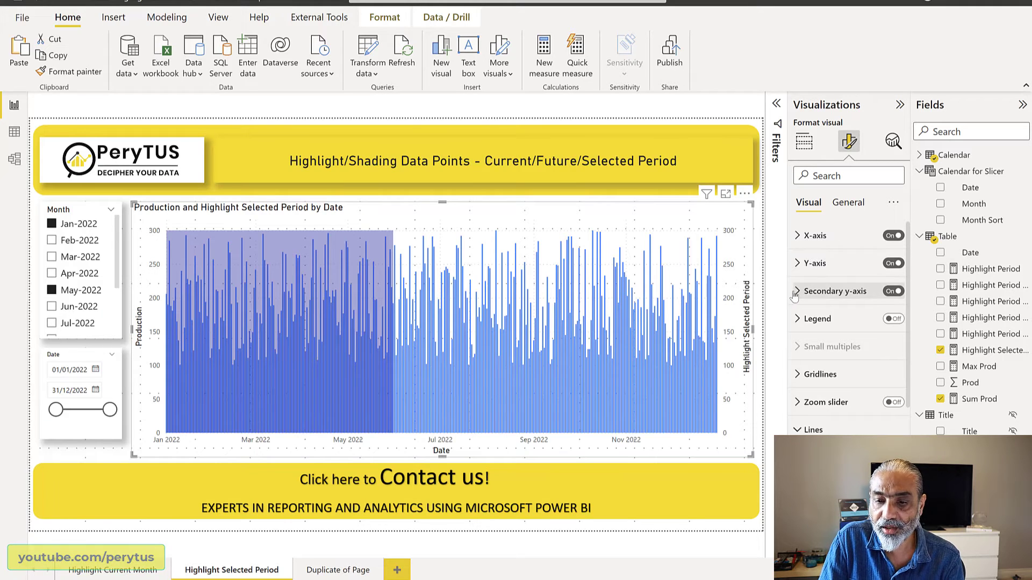
{"action": "left_click", "coordinate": [806, 235]}
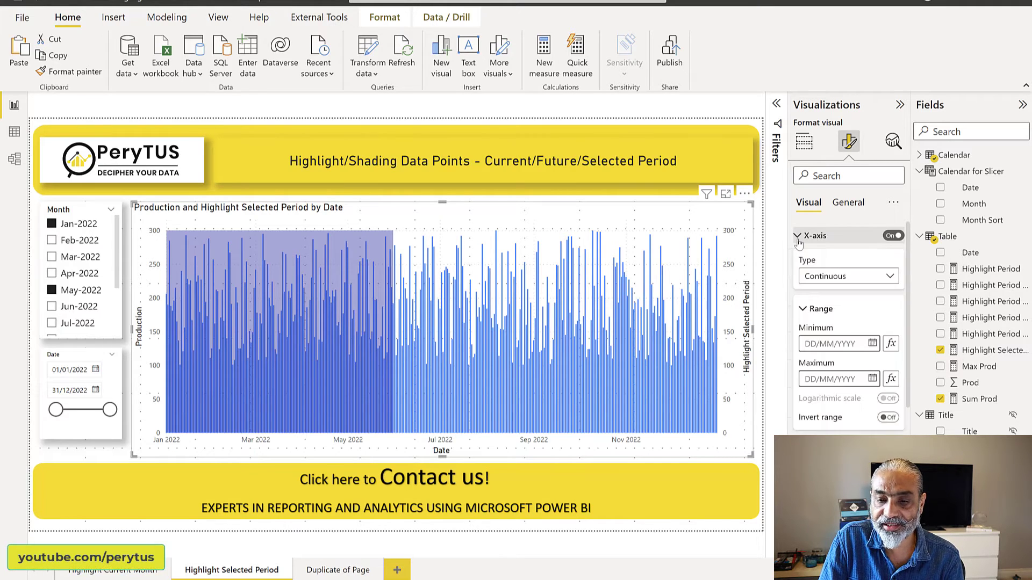
{"action": "left_click", "coordinate": [853, 276]}
{"action": "left_click", "coordinate": [838, 290]}
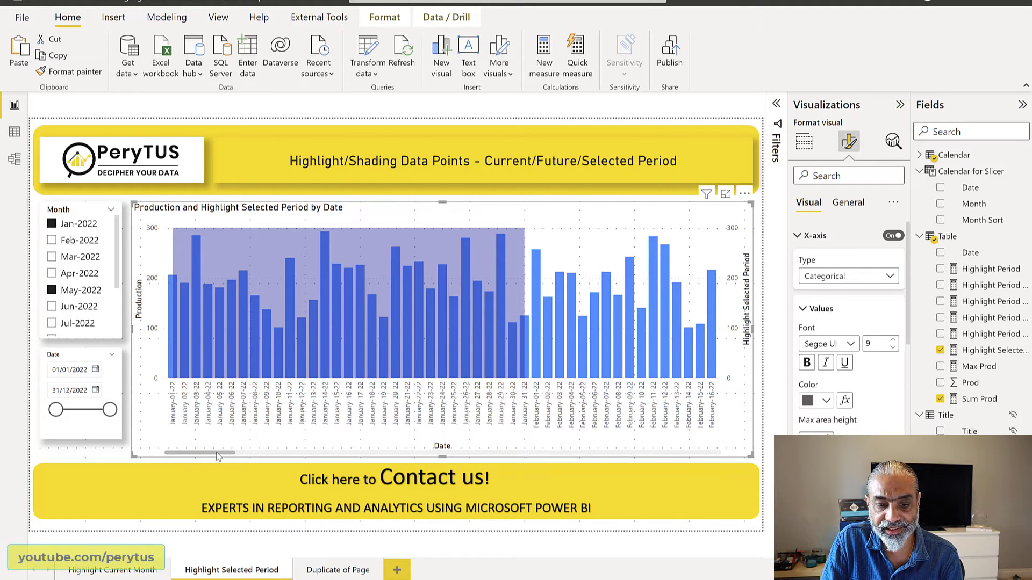
{"action": "mouse_move", "coordinate": [218, 456]}
{"action": "left_mouse_down"}
{"action": "mouse_move", "coordinate": [414, 459]}
{"action": "mouse_move", "coordinate": [381, 468]}
{"action": "mouse_move", "coordinate": [358, 455]}
{"action": "mouse_move", "coordinate": [194, 457]}
{"action": "left_mouse_up"}
{"action": "left_click", "coordinate": [844, 281]}
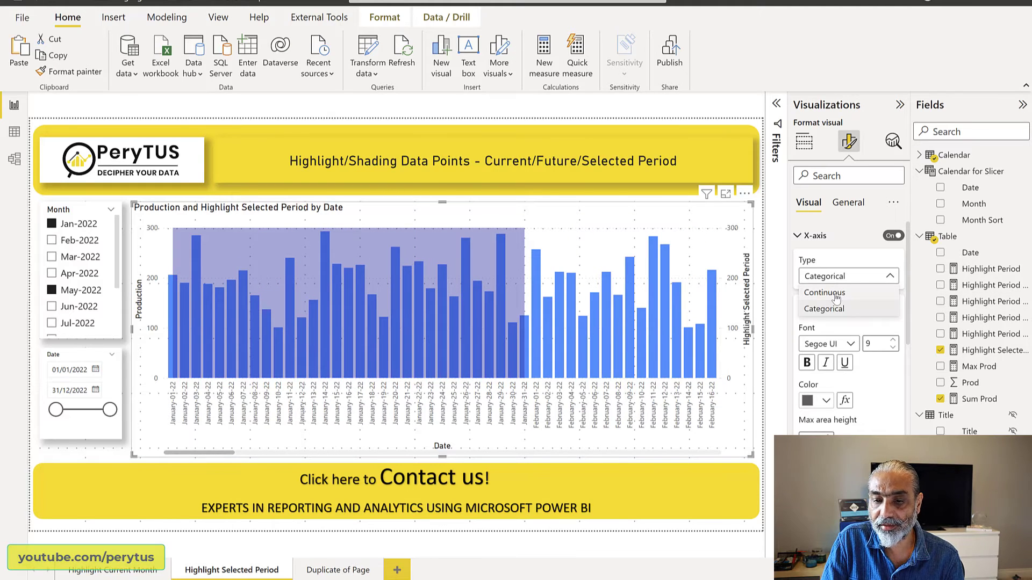
{"action": "left_click", "coordinate": [831, 294]}
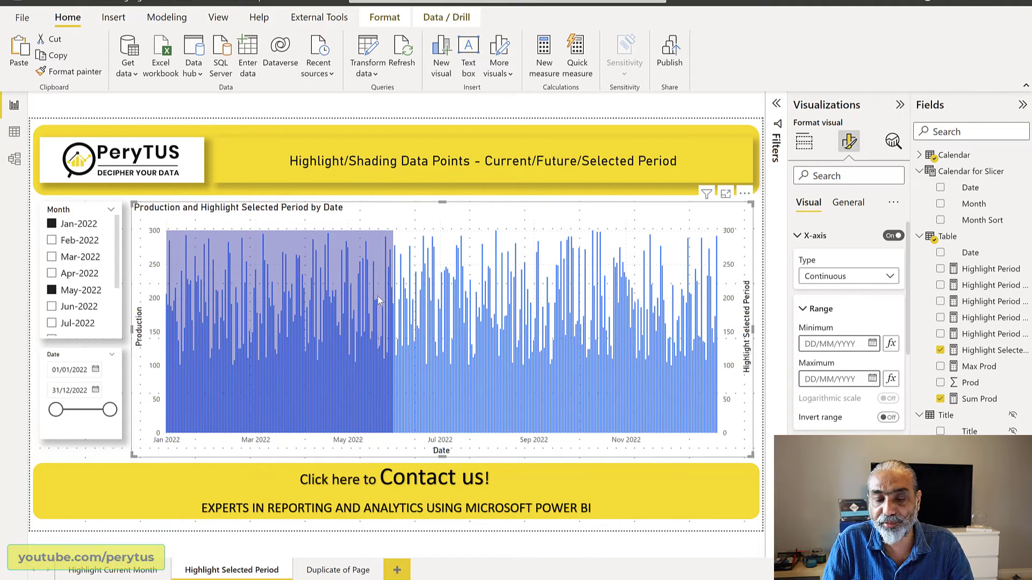
Step: Replace May-2022 with Jul-2022 in the Month slicer selection, keeping Jan-2022 selected
{"action": "left_click", "coordinate": [72, 291]}
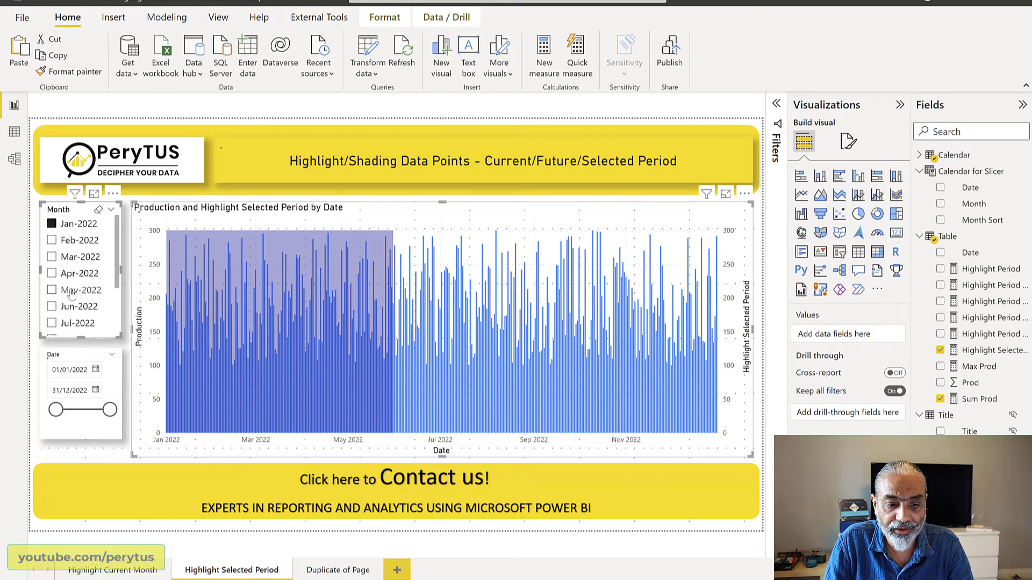
{"action": "left_click", "coordinate": [78, 324]}
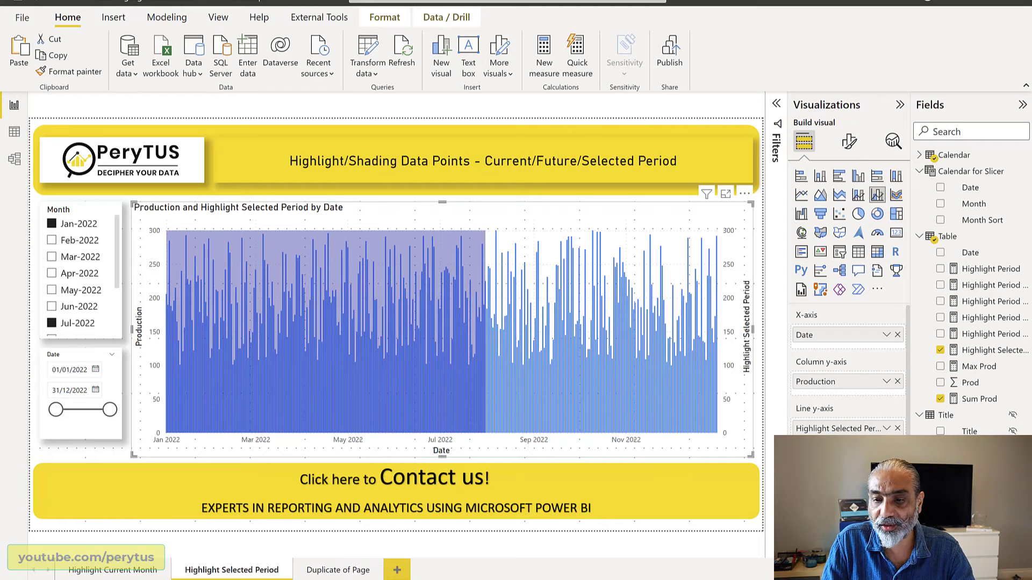
Step: Add 0 as the false result of the inner IF in the Highlight Selected Period measure and commit the formula
{"action": "left_click", "coordinate": [1012, 353]}
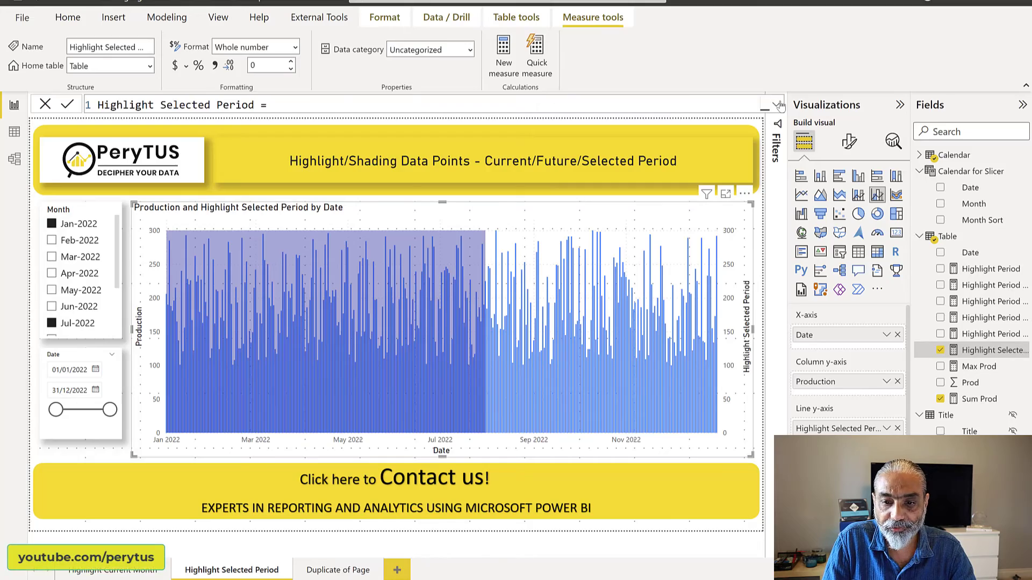
{"action": "left_click", "coordinate": [774, 105]}
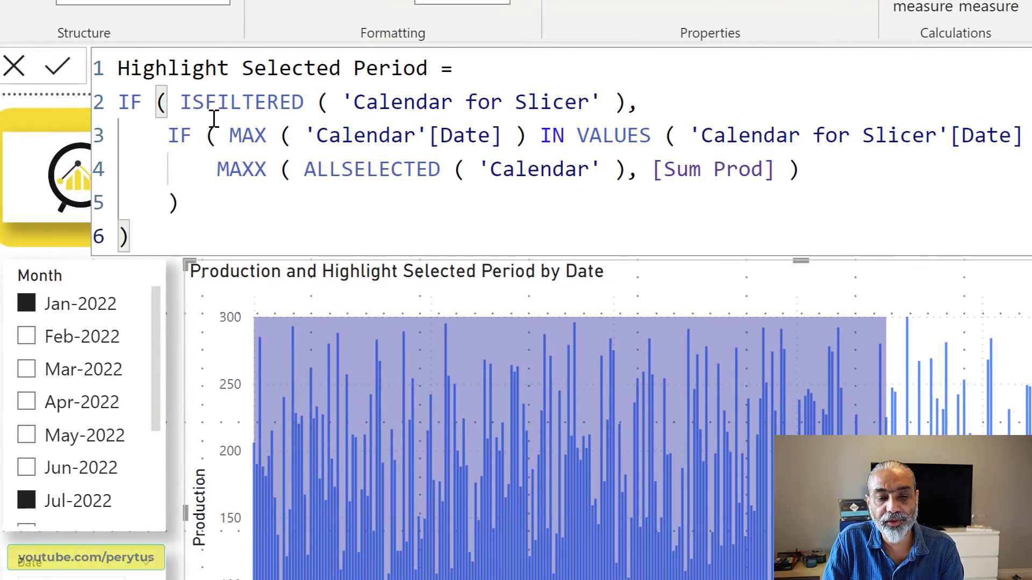
{"action": "left_click_drag", "start_coordinate": [230, 136], "coordinate": [530, 137]}
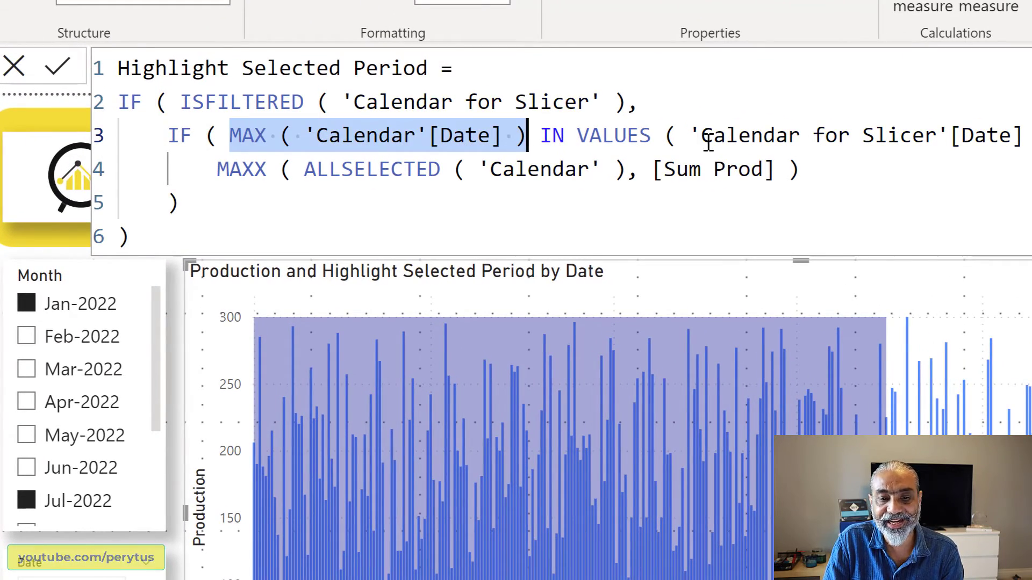
{"action": "left_click_drag", "start_coordinate": [703, 137], "coordinate": [990, 137]}
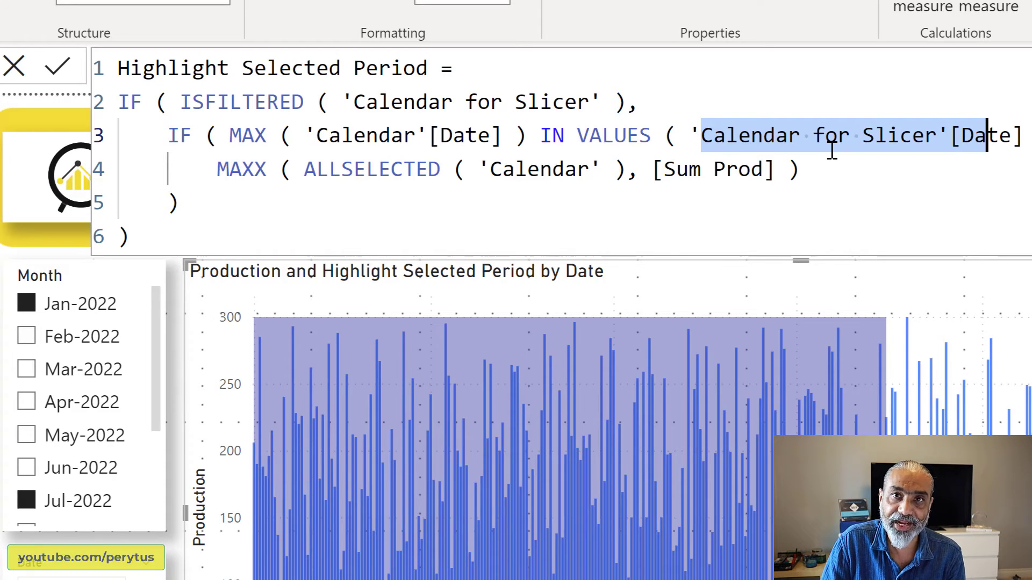
{"action": "left_click", "coordinate": [849, 171]}
{"action": "type", "text": ","}
{"action": "key", "text": "shift+Return"}
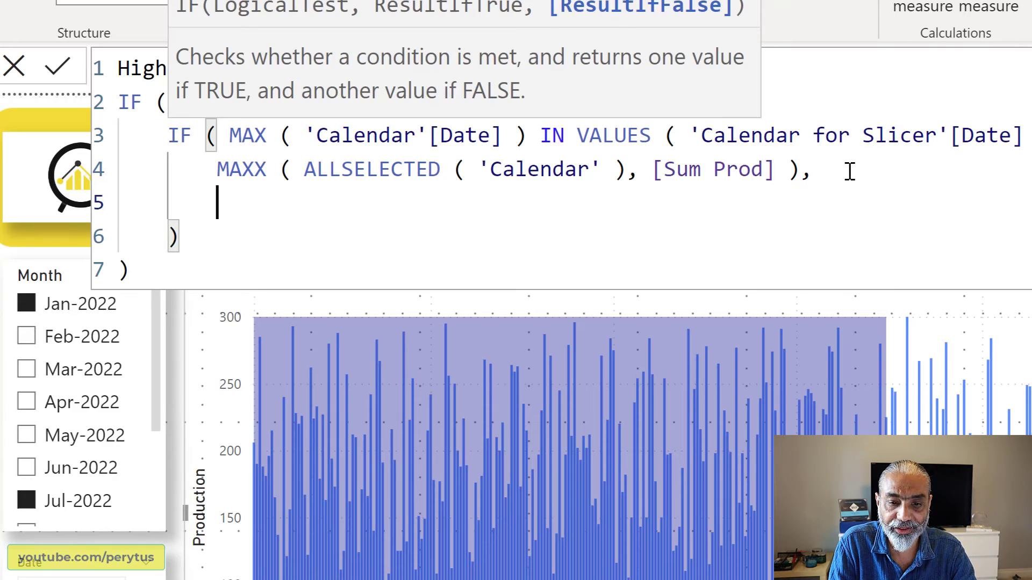
{"action": "type", "text": "0"}
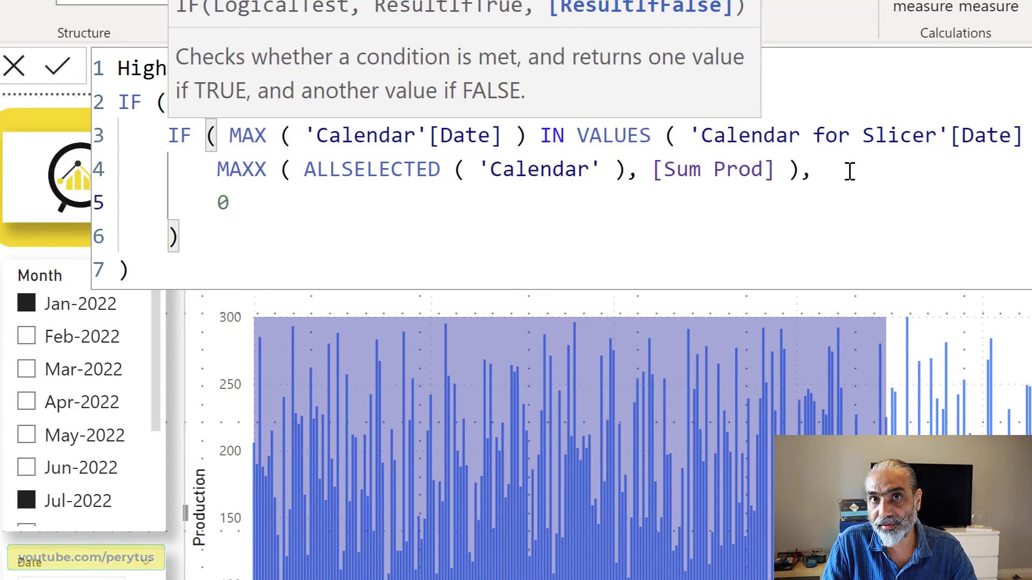
{"action": "left_click", "coordinate": [57, 65]}
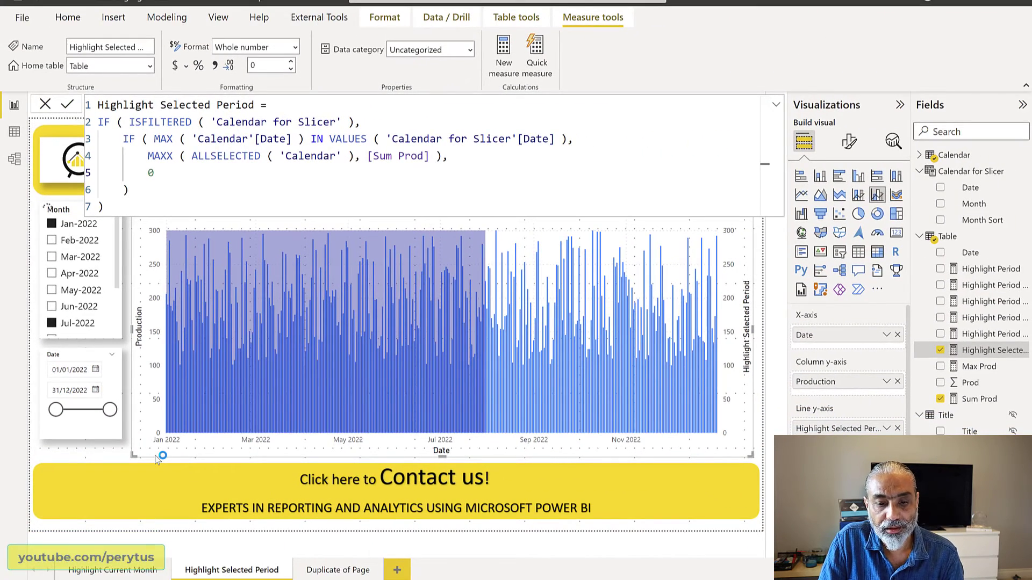
{"action": "left_click", "coordinate": [776, 105]}
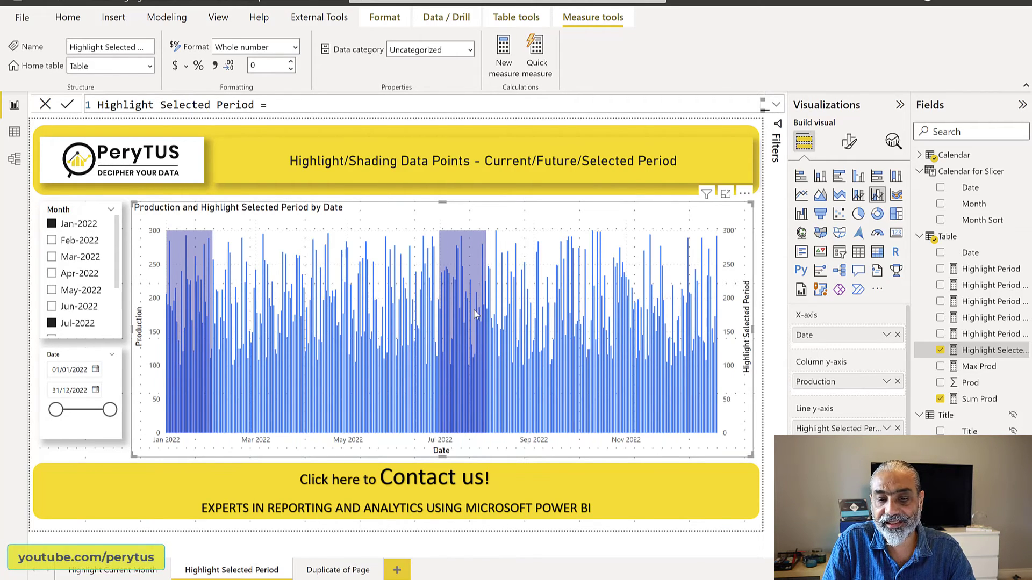
Step: Add Apr-2022 to the Month slicer selection and remove Production from the chart's column y-axis
{"action": "left_click", "coordinate": [72, 281]}
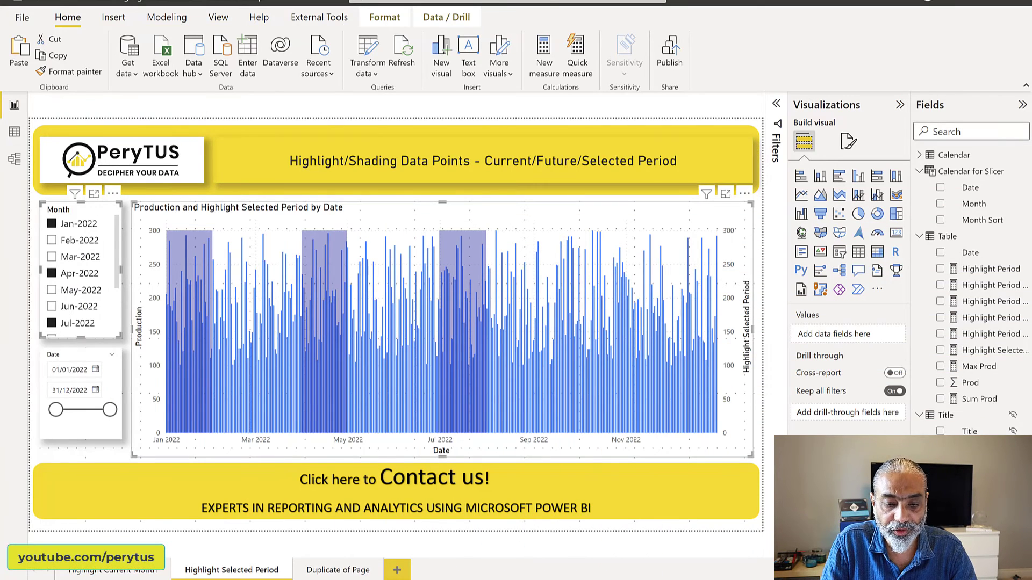
{"action": "left_click", "coordinate": [611, 215]}
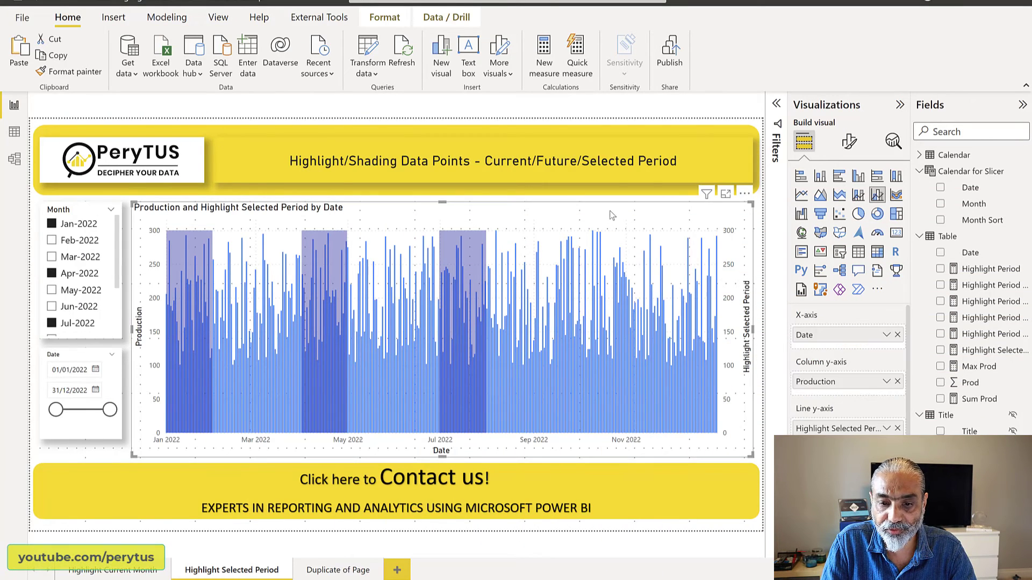
{"action": "left_click", "coordinate": [897, 381]}
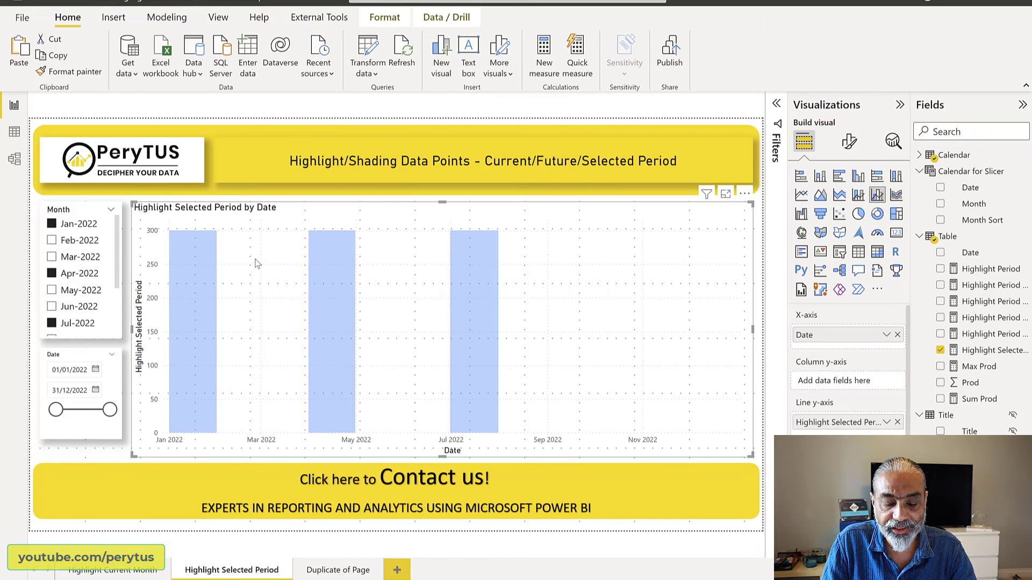
Step: Set the stroke width of the chart's Highlight Selected Period line to 1 px
{"action": "left_click", "coordinate": [849, 142]}
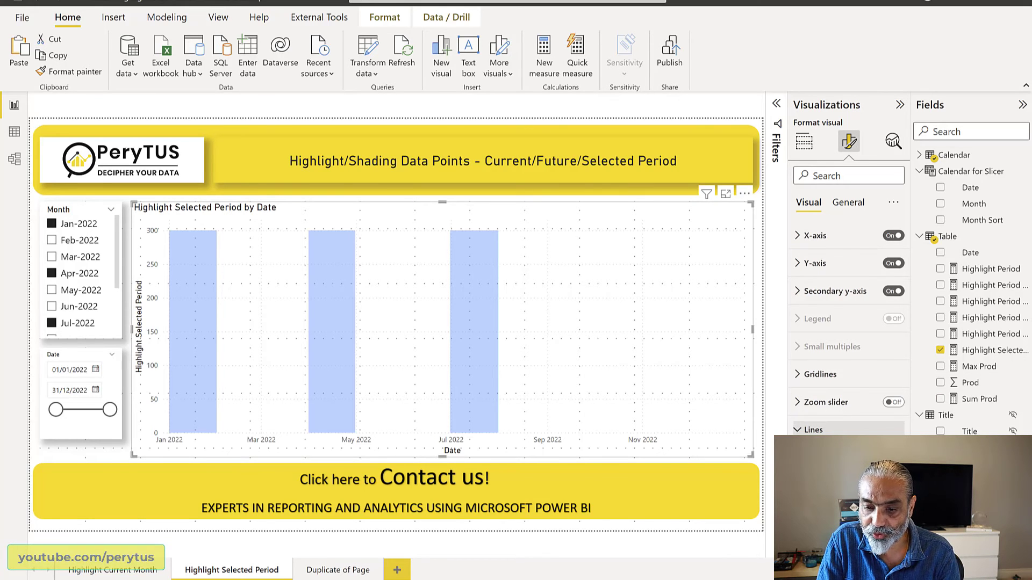
{"action": "scroll", "coordinate": [849, 322], "scroll_direction": "down", "scroll_amount": 4}
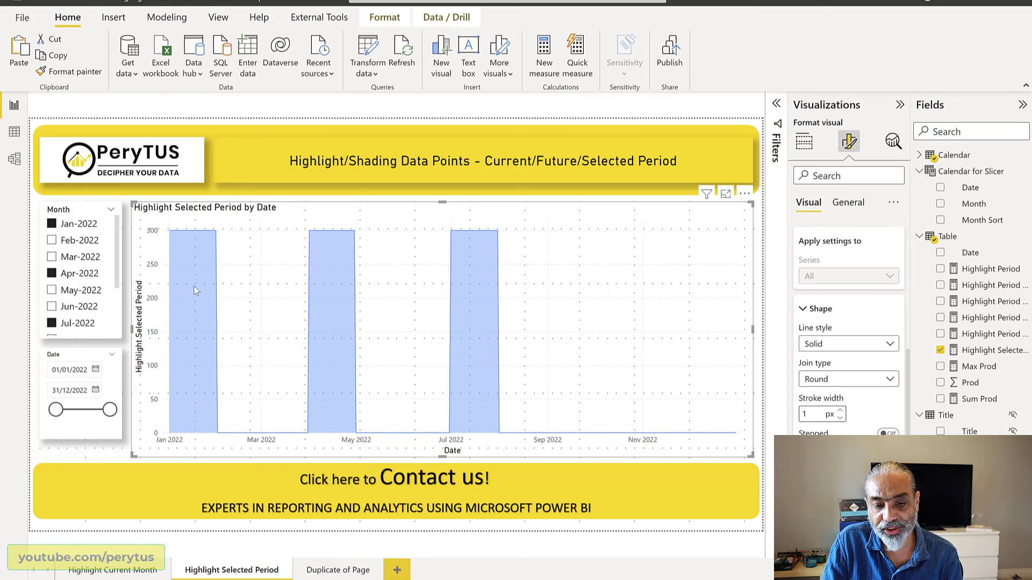
{"action": "left_click", "coordinate": [817, 413]}
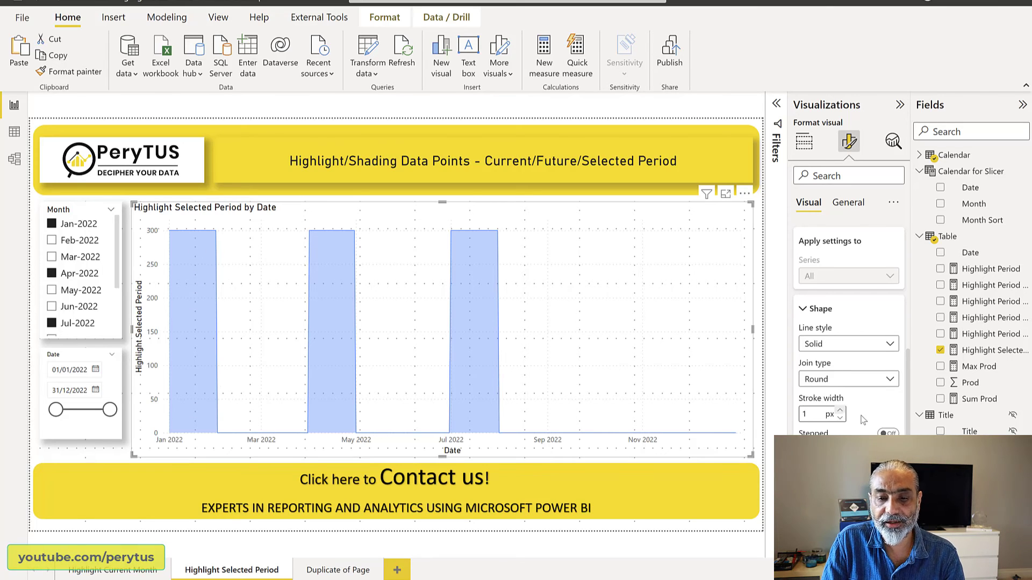